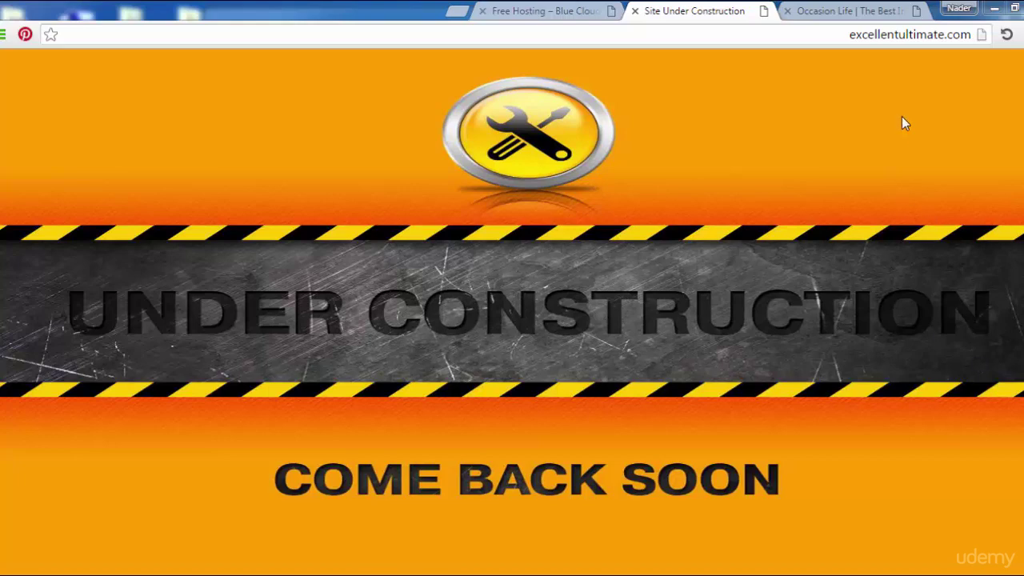
# Step: Go to the site's /cpanel address and switch the login page to English
pyautogui.click(973, 36)
pyautogui.click(973, 35)
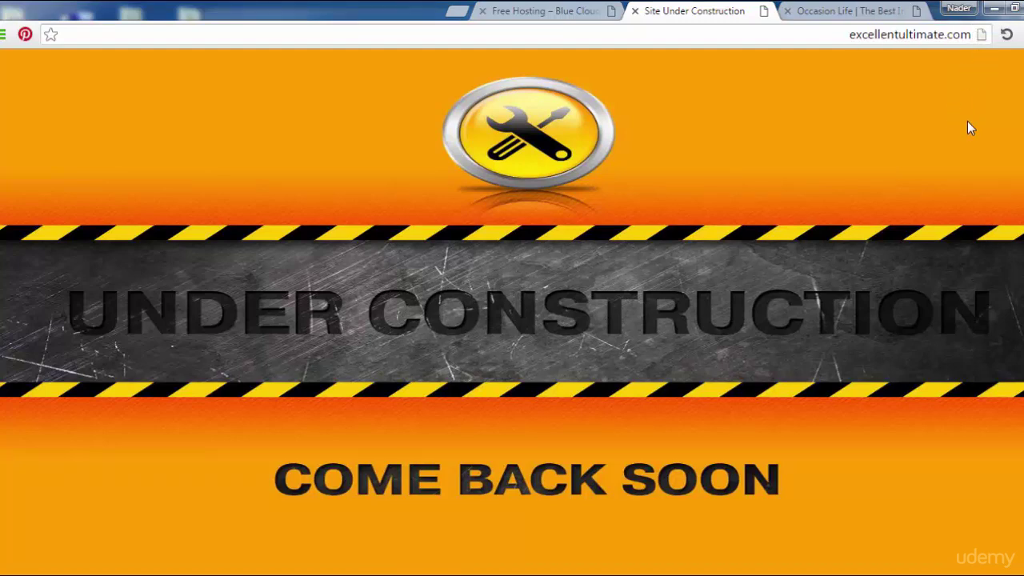
pyautogui.write('/')
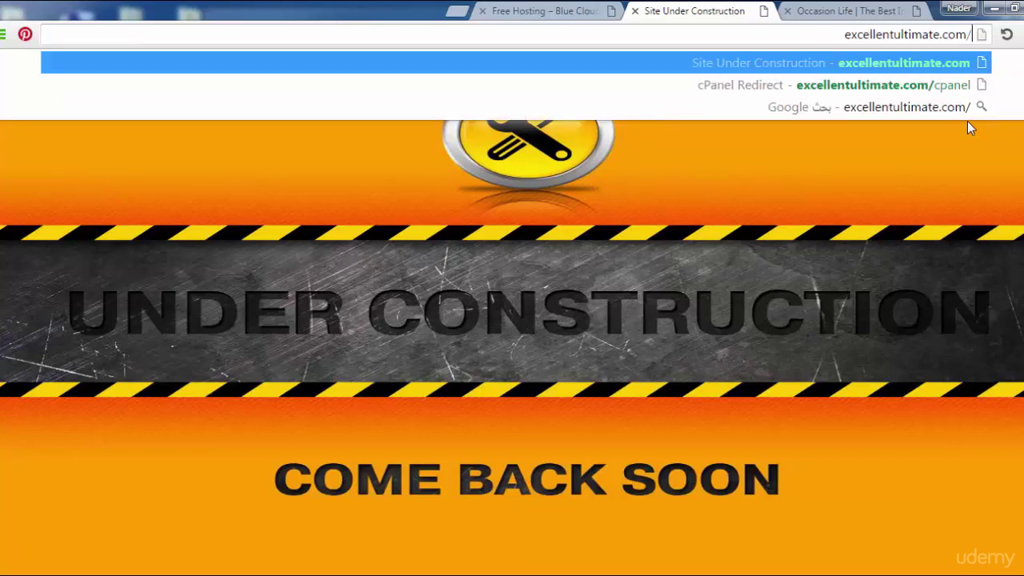
pyautogui.write('cpanel')
pyautogui.press('Return')
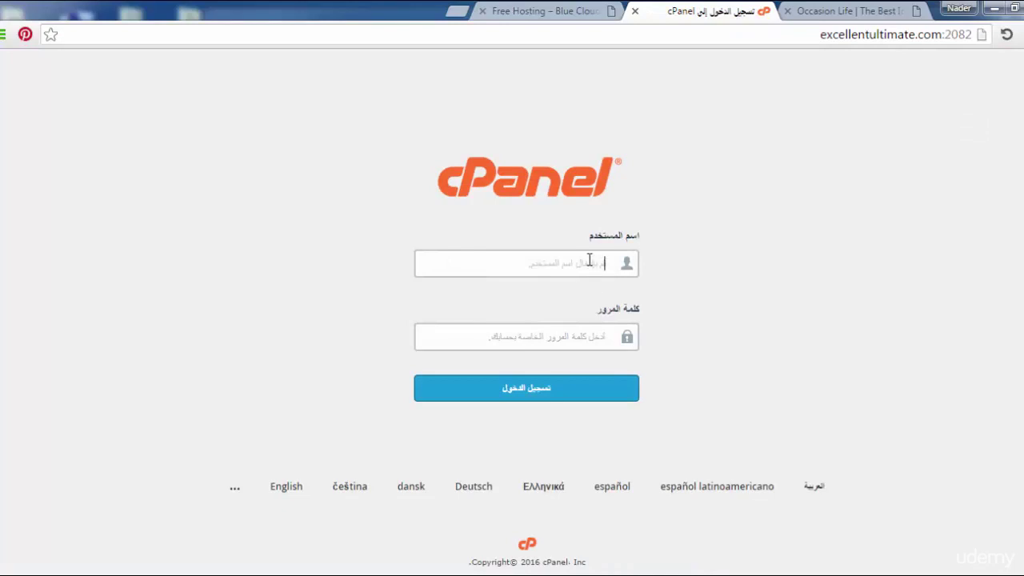
pyautogui.click(288, 487)
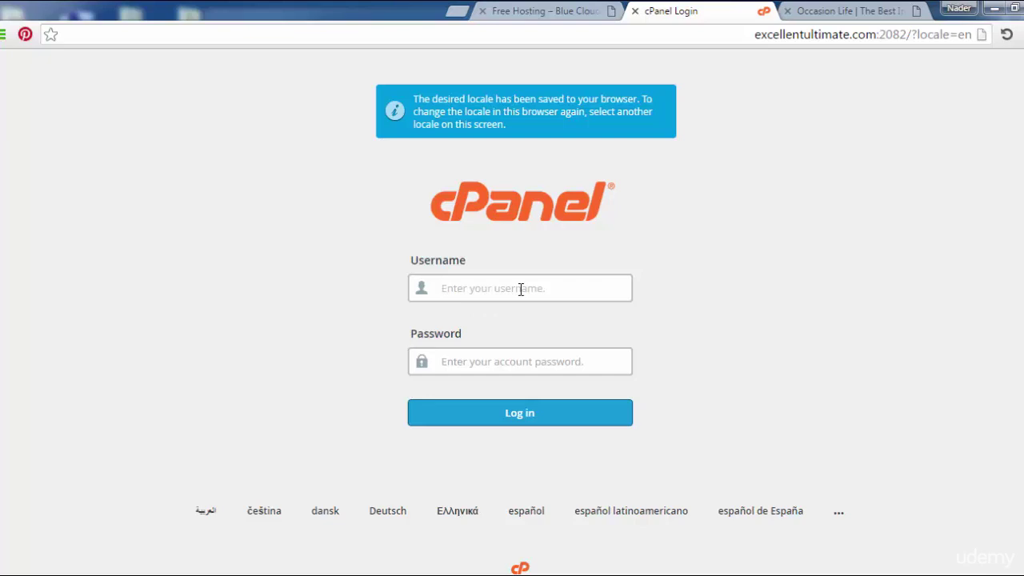
# Step: Sign in to cPanel with the saved account username and the pasted password
pyautogui.write('excelle')
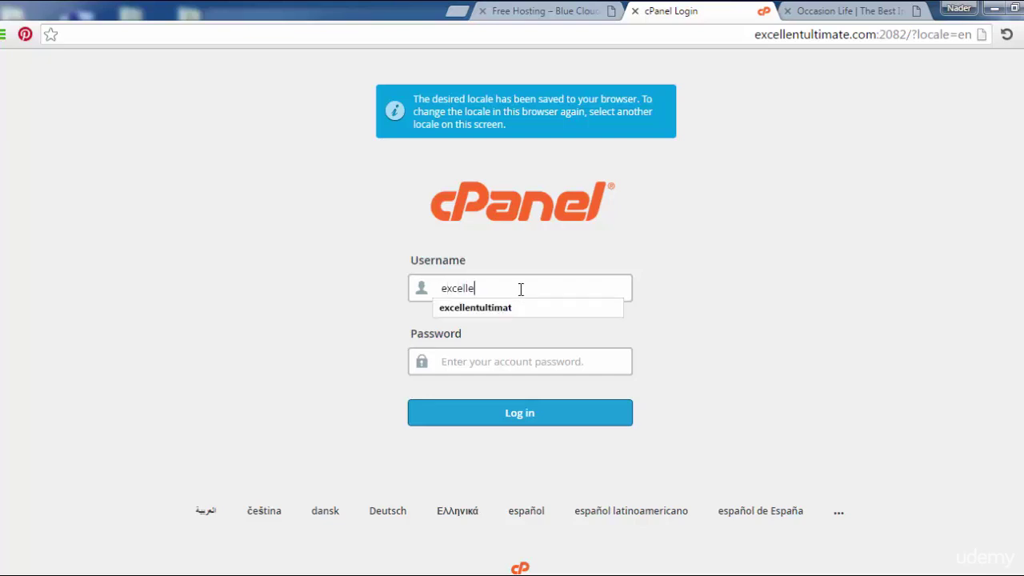
pyautogui.write('ntultimat')
pyautogui.click(511, 307)
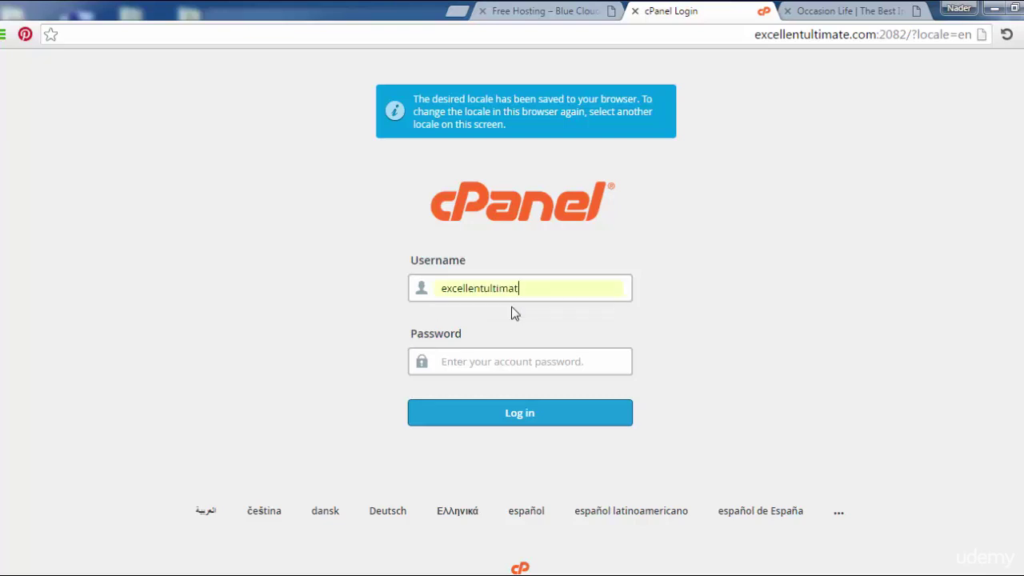
pyautogui.click(535, 361)
pyautogui.hotkey('ctrl', 'v')
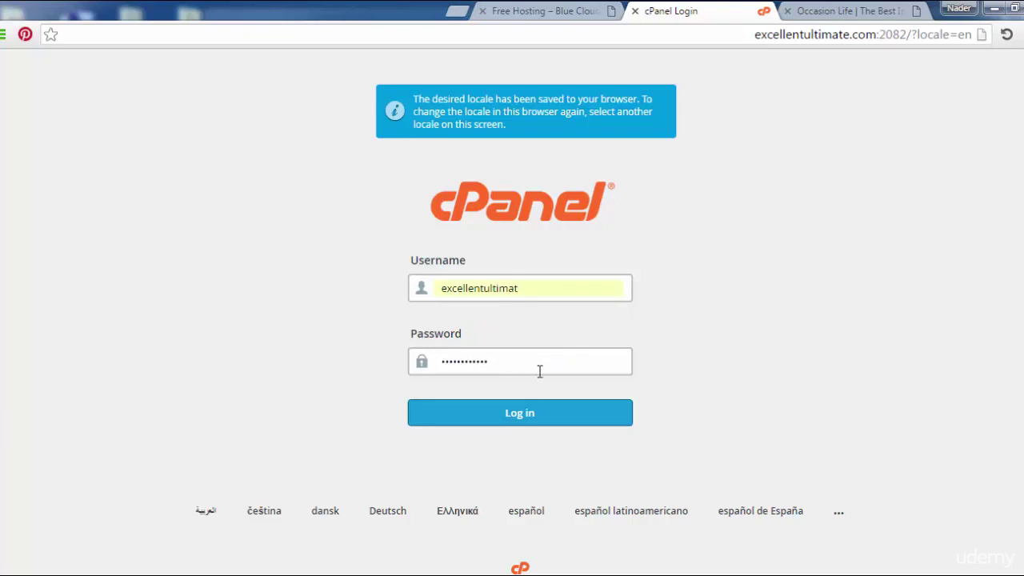
pyautogui.click(556, 416)
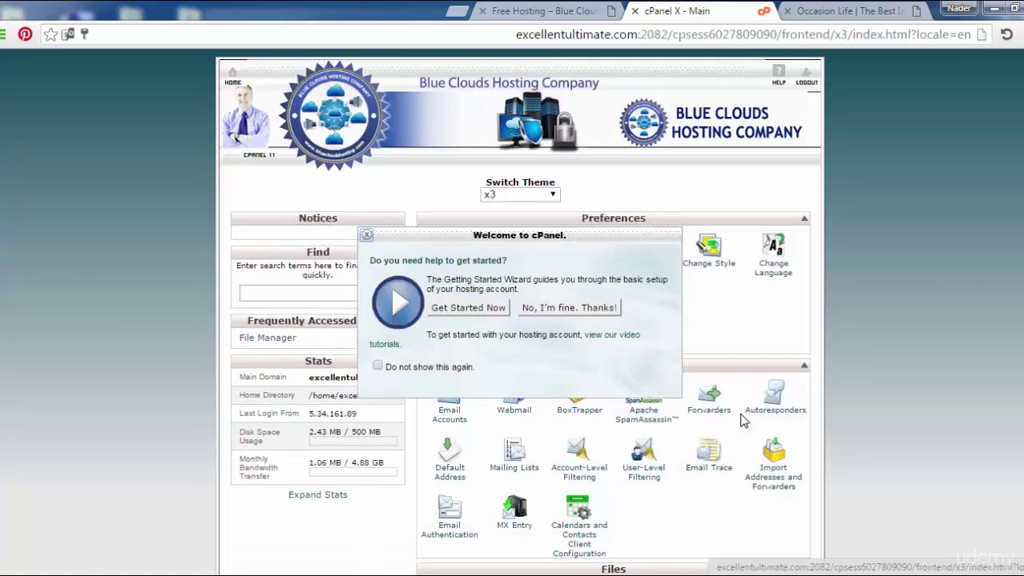
# Step: Dismiss the Welcome to cPanel prompt and open MySQL Databases in the Databases group
pyautogui.click(367, 235)
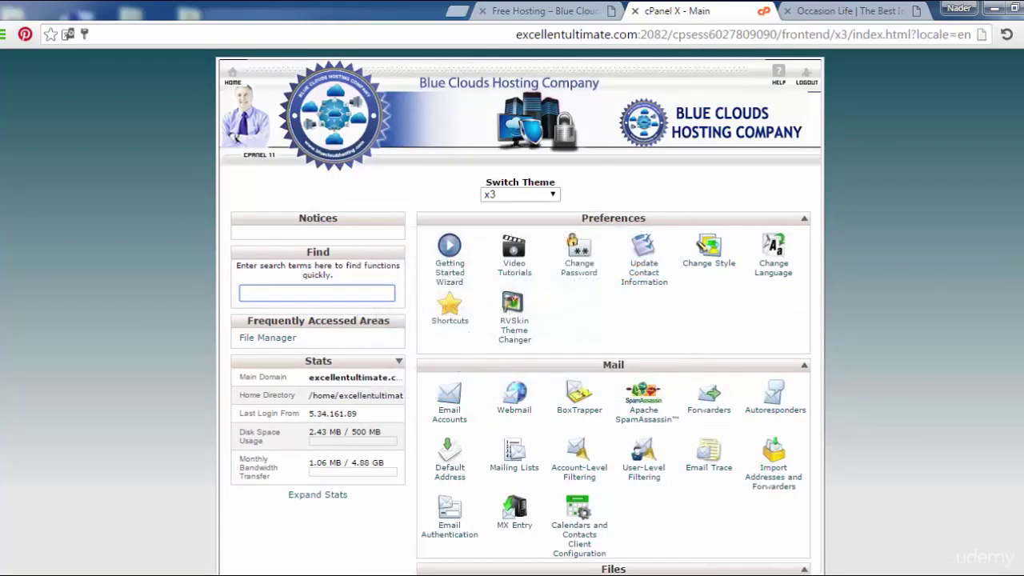
pyautogui.scroll(-6, 512, 313)
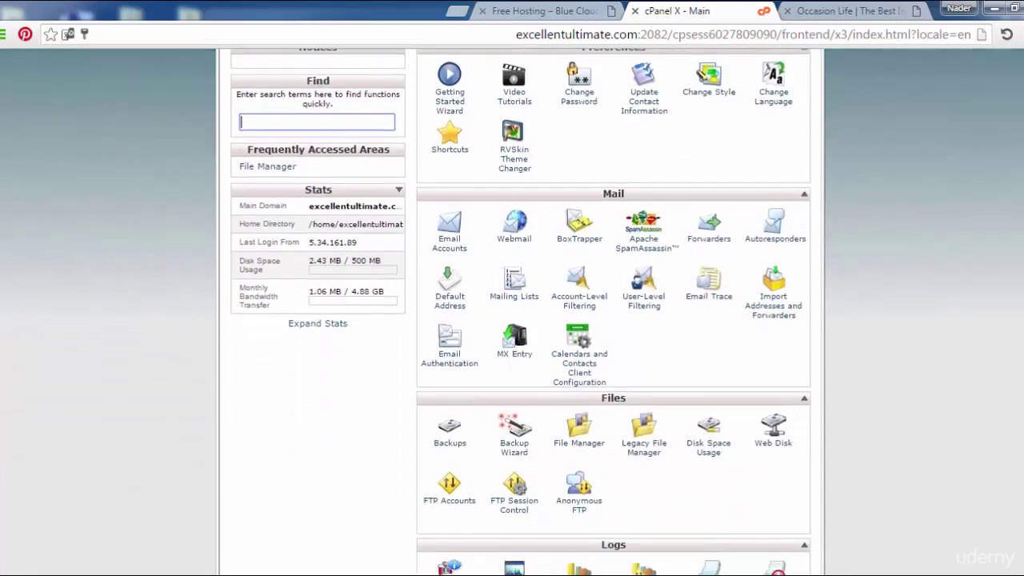
pyautogui.scroll(-4, 614, 312)
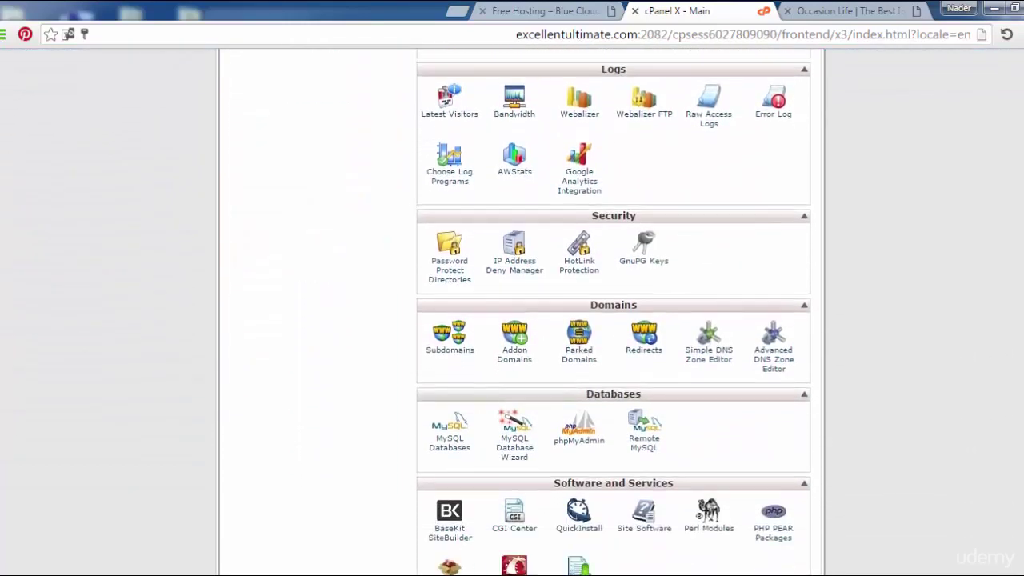
pyautogui.scroll(-1, 839, 412)
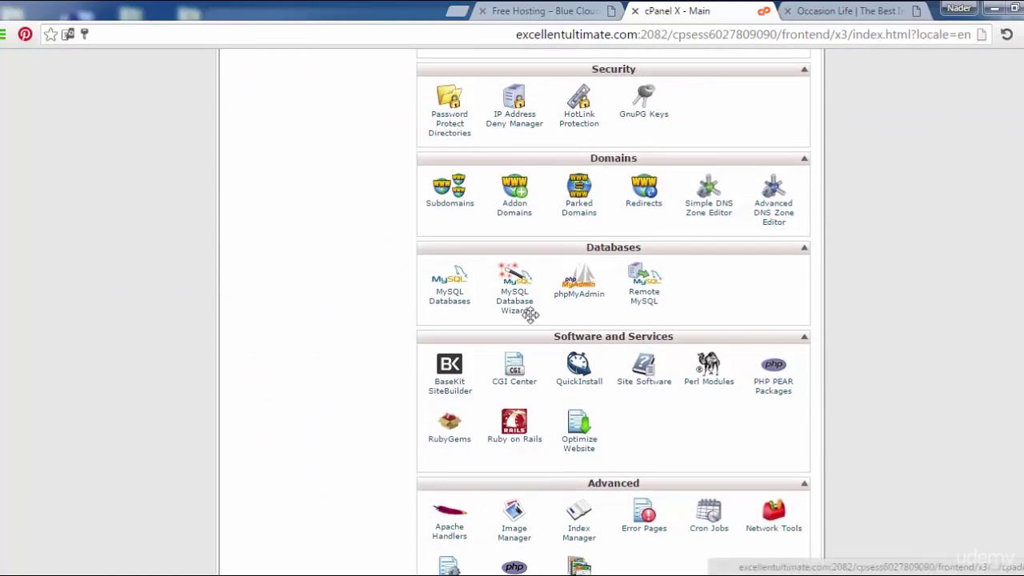
pyautogui.click(452, 305)
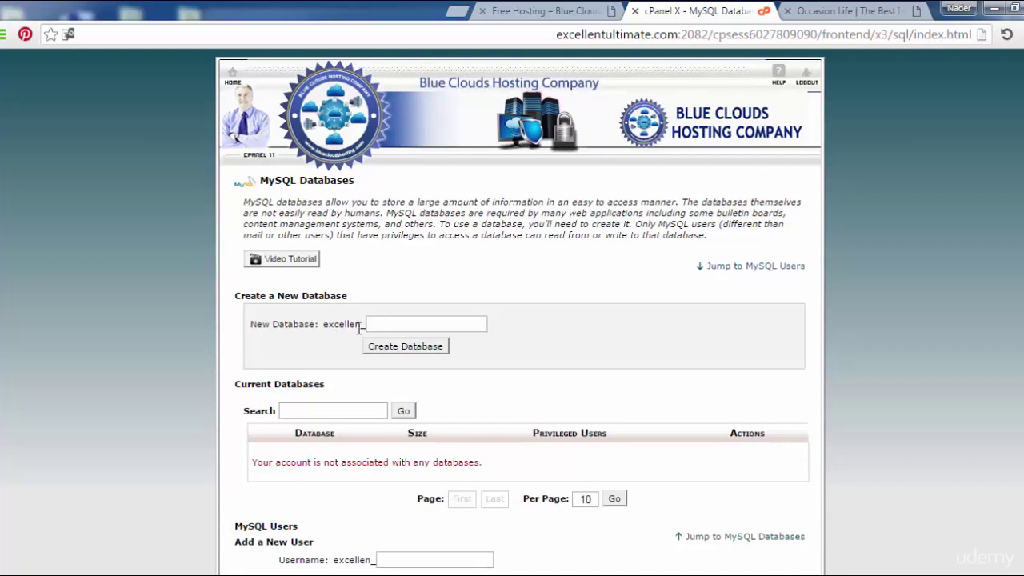
# Step: Enter db1 as the new database name and create excellen_db1
pyautogui.click(407, 325)
pyautogui.write('db')
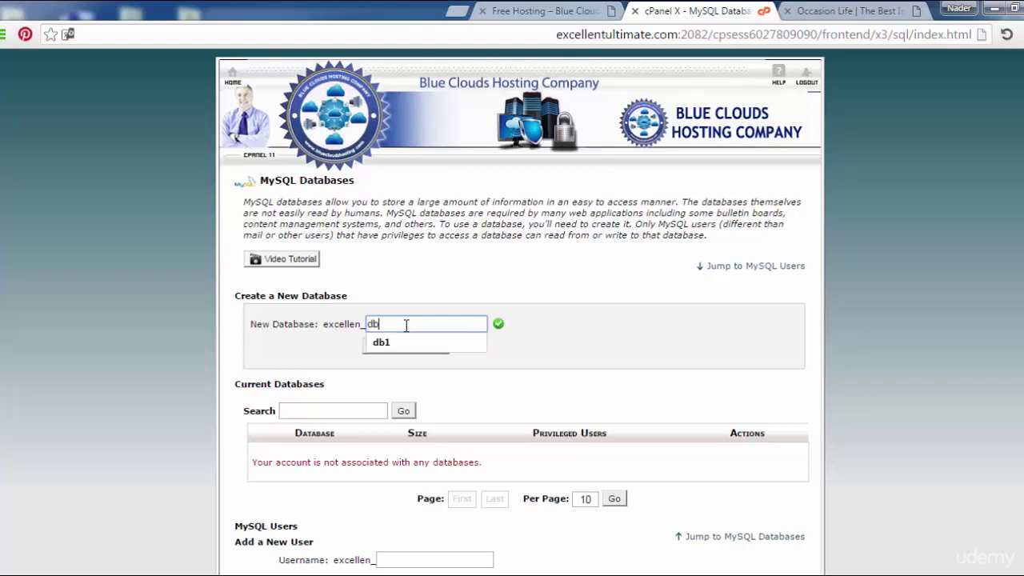
pyautogui.write('1')
pyautogui.click(406, 342)
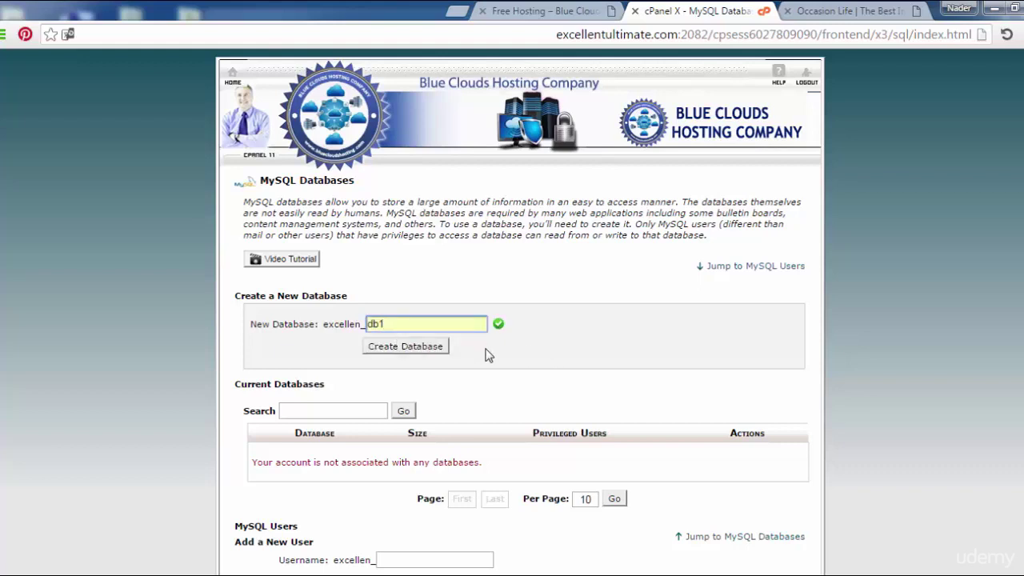
pyautogui.click(432, 349)
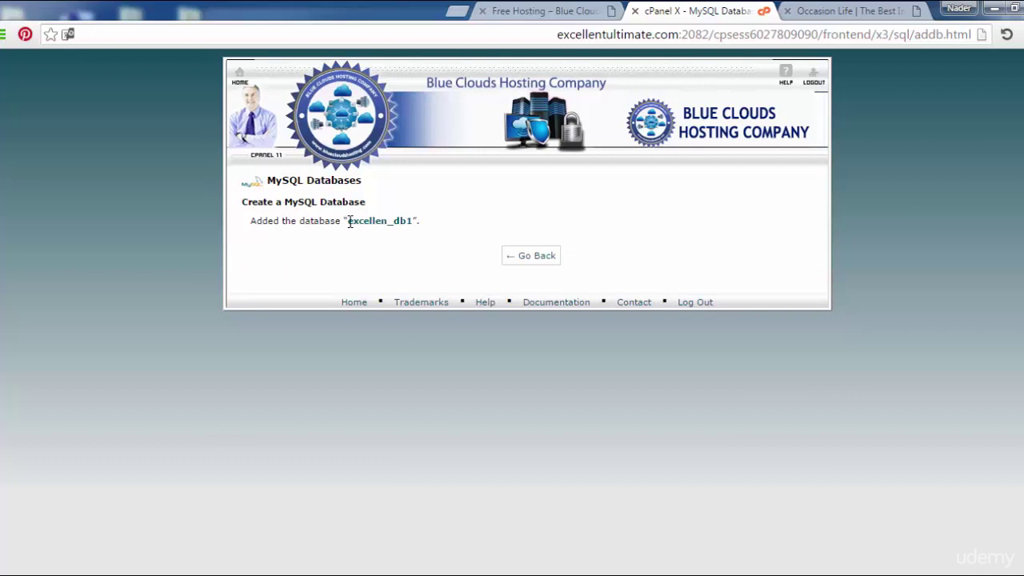
# Step: Copy the name excellen_db1 from the Added the database confirmation message
pyautogui.moveTo(347, 224); pyautogui.dragTo(414, 222)
pyautogui.rightClick(391, 224)
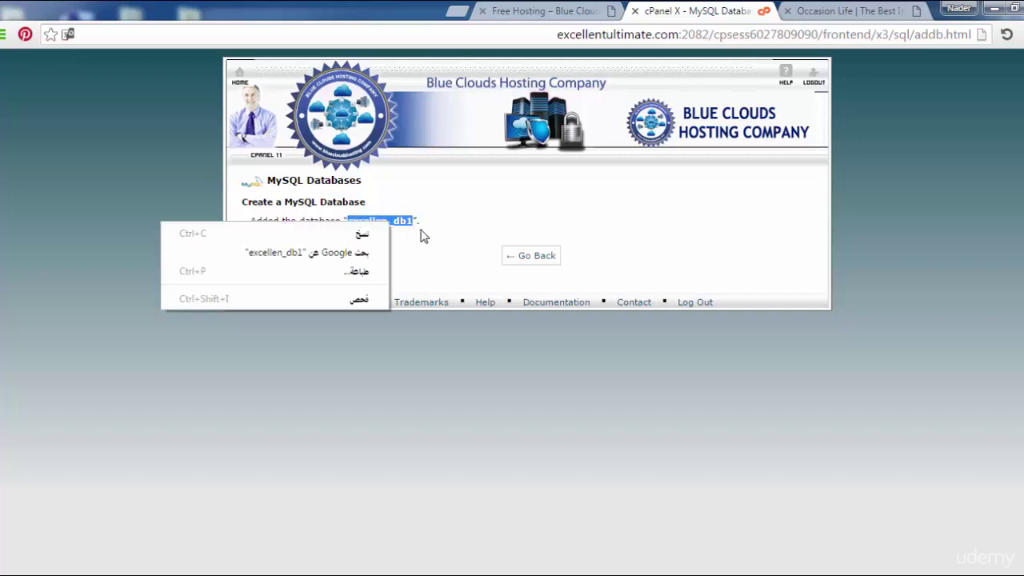
pyautogui.click(423, 235)
pyautogui.moveTo(414, 220); pyautogui.dragTo(348, 219)
pyautogui.hotkey('ctrl', 'c')
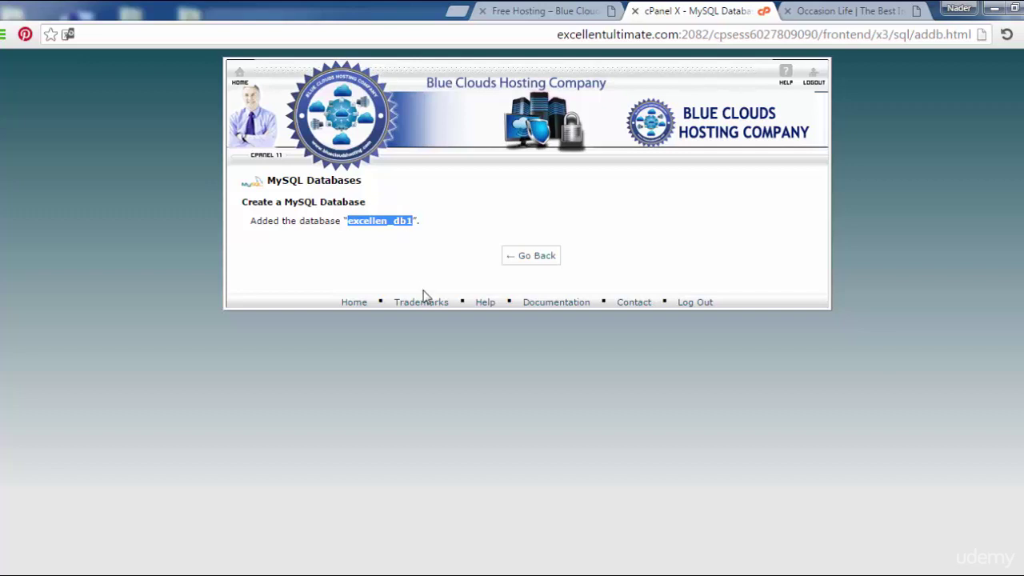
# Step: Write 'databasename: excellen_db1' in a new Notepad note, pasting the copied name
pyautogui.click(544, 575)
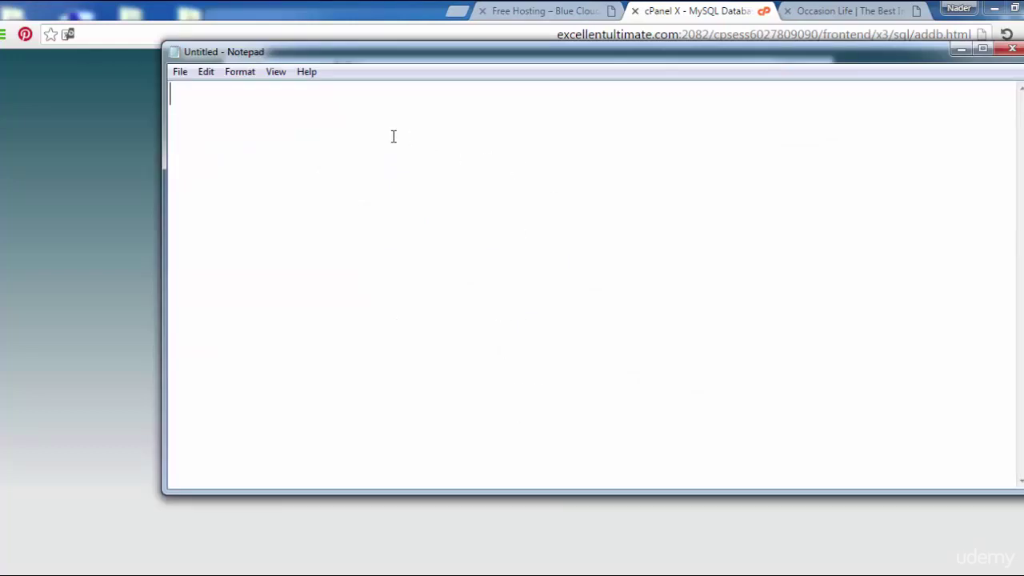
pyautogui.write('database')
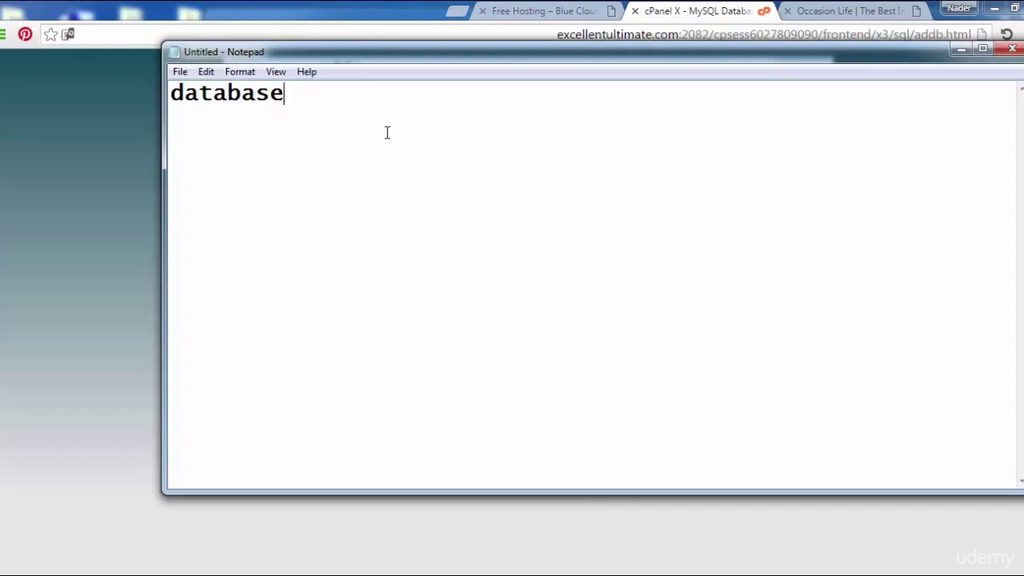
pyautogui.write('name')
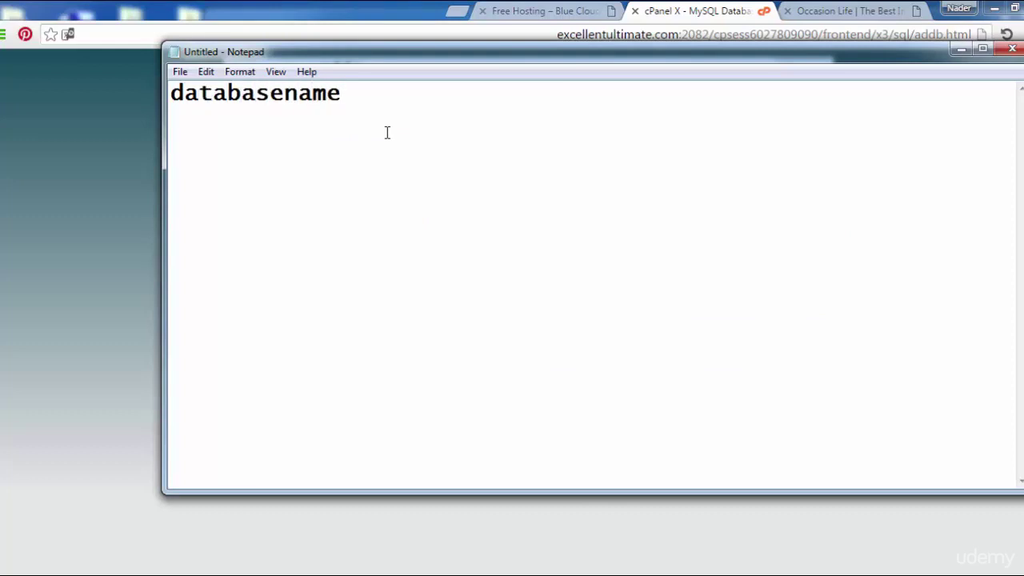
pyautogui.write(':')
pyautogui.hotkey('ctrl', 'v')
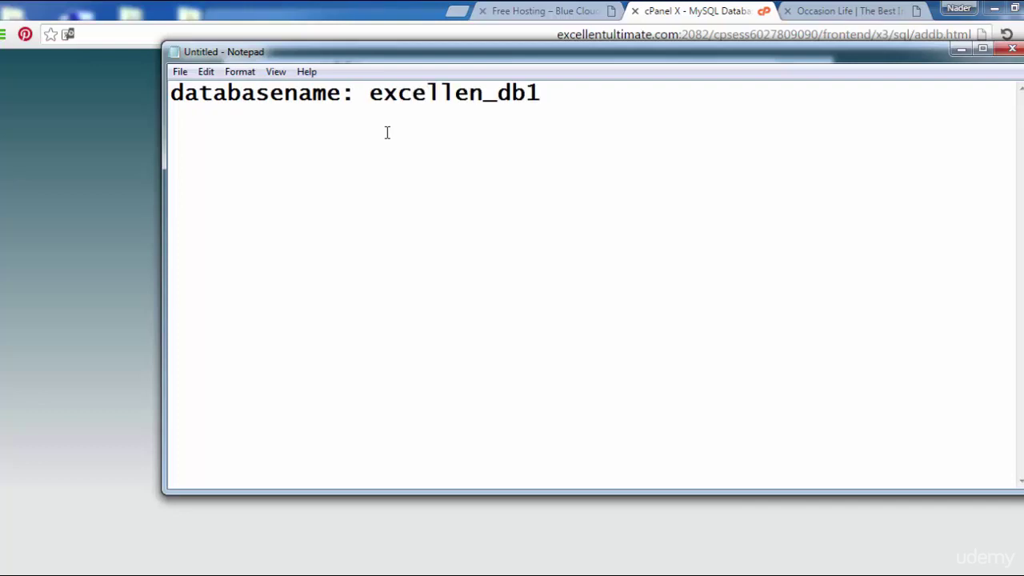
# Step: Back on MySQL Databases, enter root99 as the new MySQL username (excellen_root99)
pyautogui.click(958, 52)
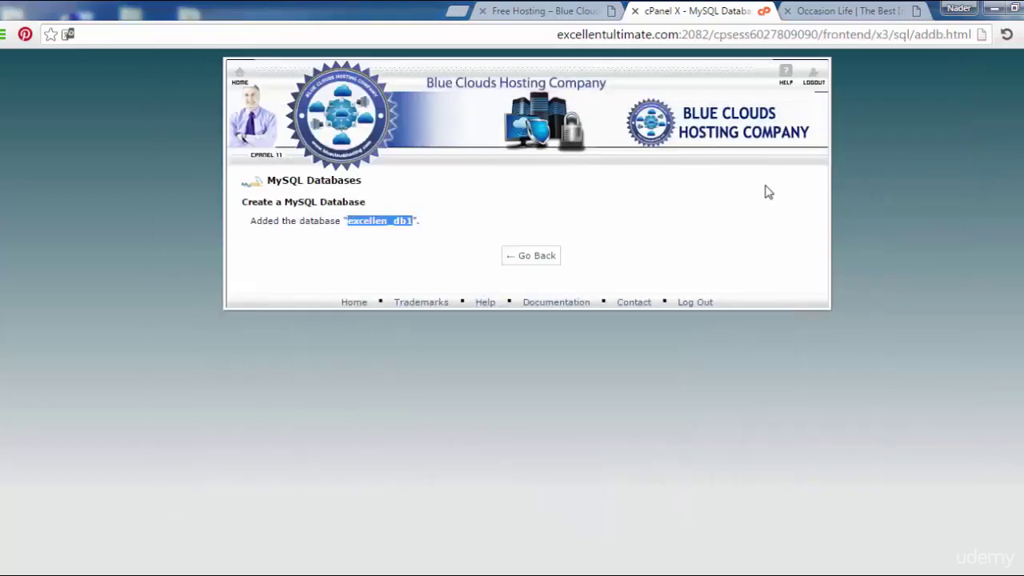
pyautogui.click(538, 262)
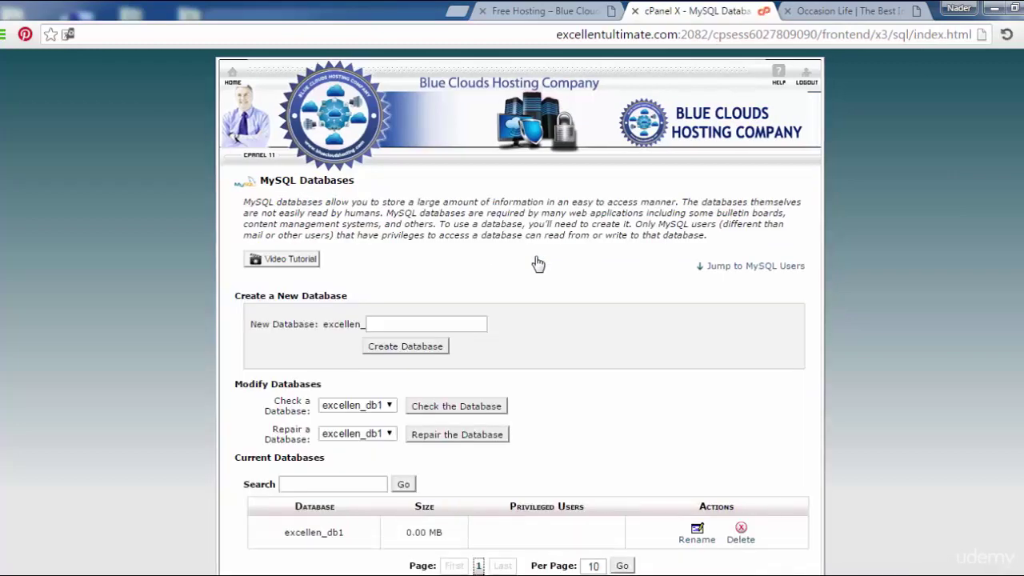
pyautogui.scroll(-4, 512, 320)
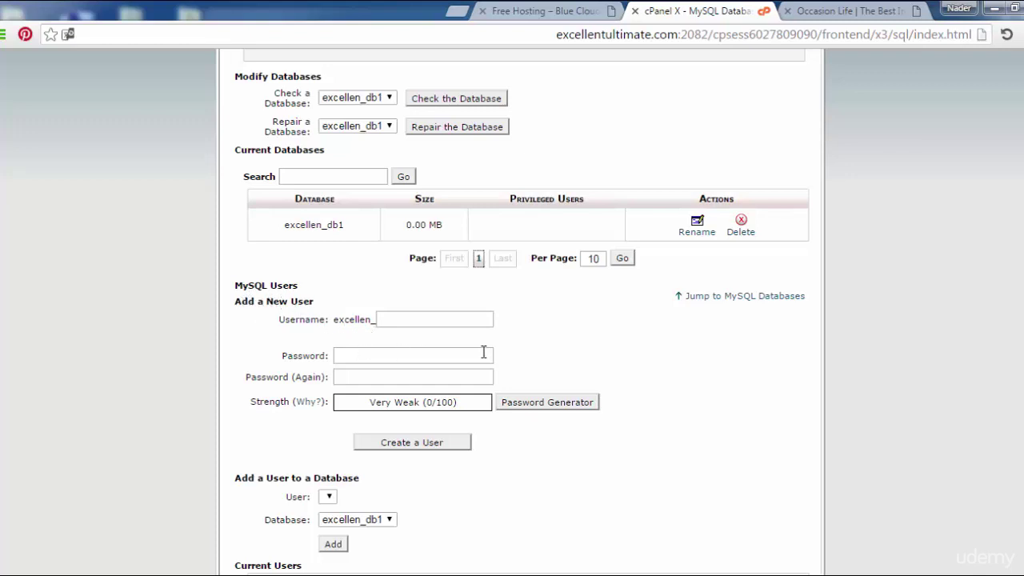
pyautogui.click(455, 319)
pyautogui.write('roo')
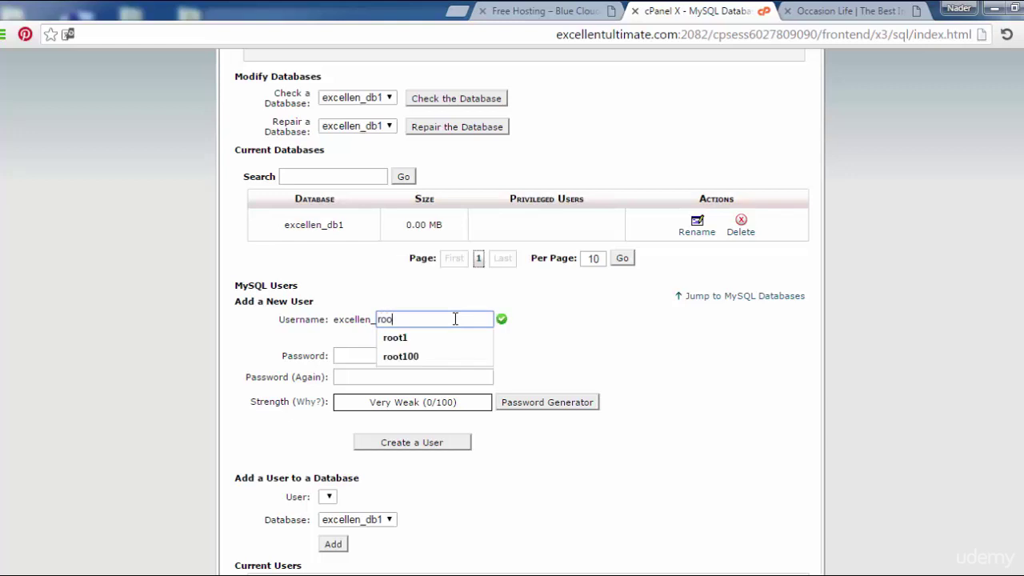
pyautogui.write('t99')
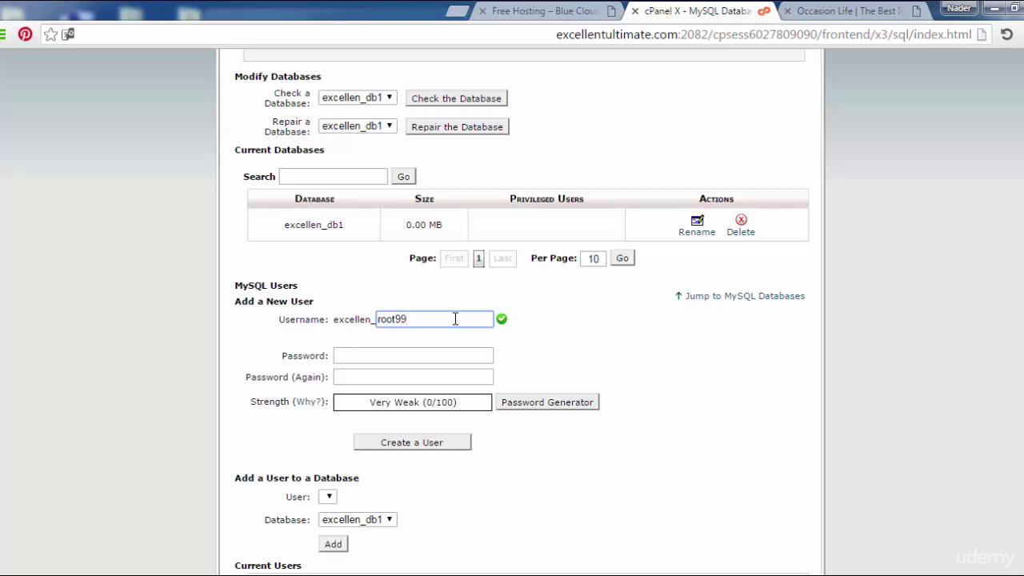
pyautogui.click(465, 355)
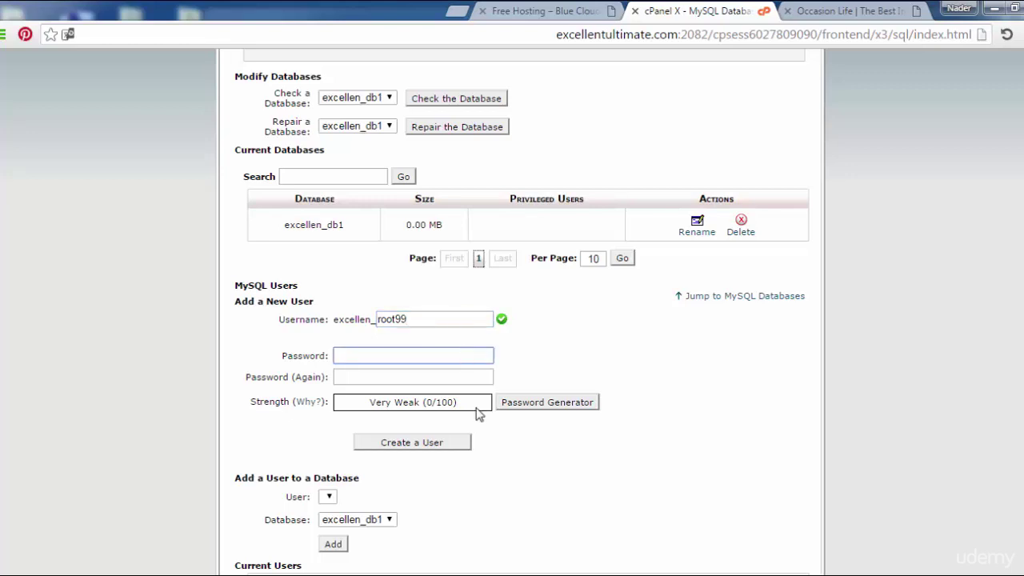
# Step: Generate a Very Strong password, copy it, and use it in both password fields
pyautogui.click(549, 408)
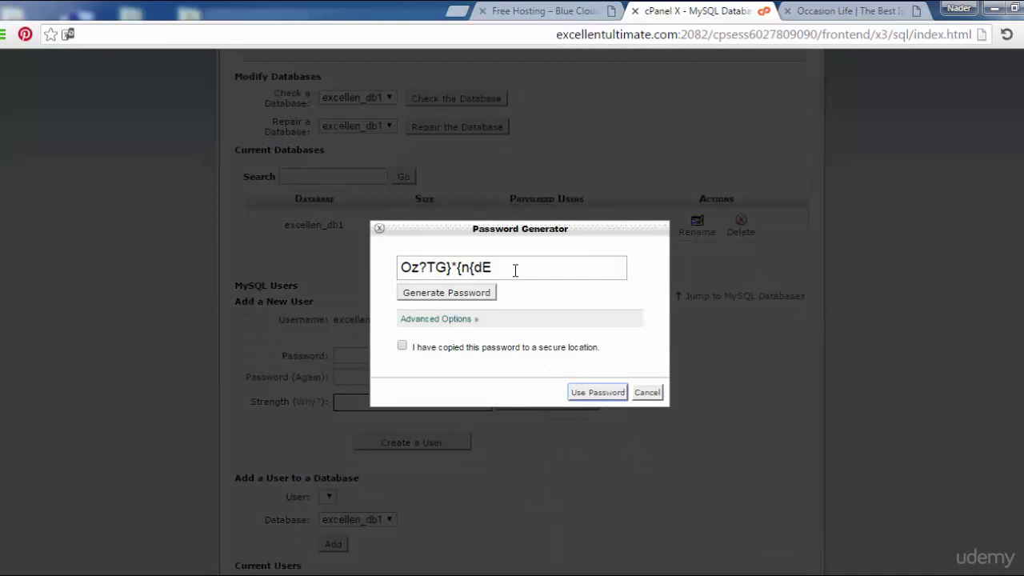
pyautogui.moveTo(515, 270); pyautogui.dragTo(426, 269)
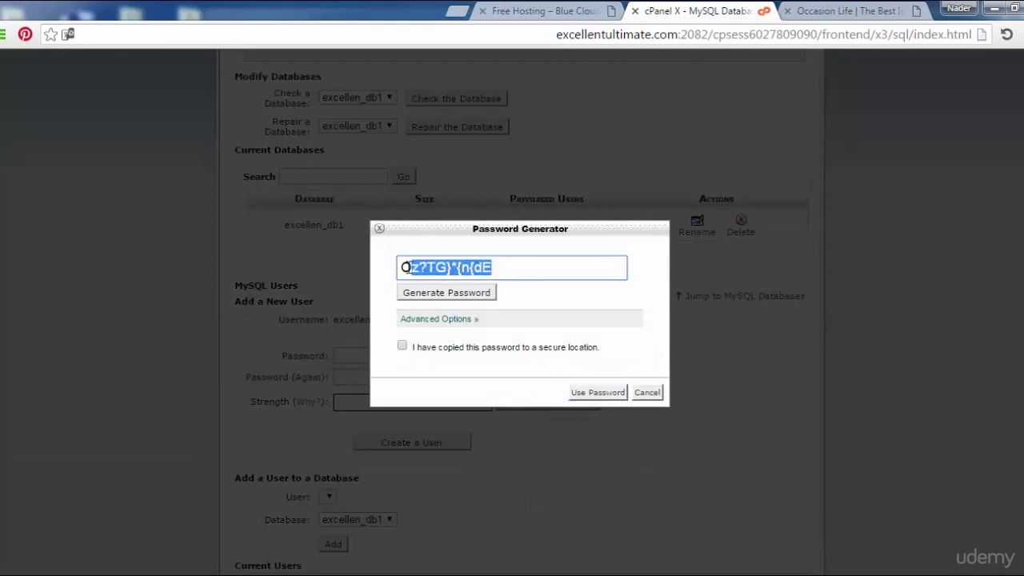
pyautogui.moveTo(405, 268); pyautogui.dragTo(400, 267)
pyautogui.hotkey('ctrl', 'c')
pyautogui.click(402, 347)
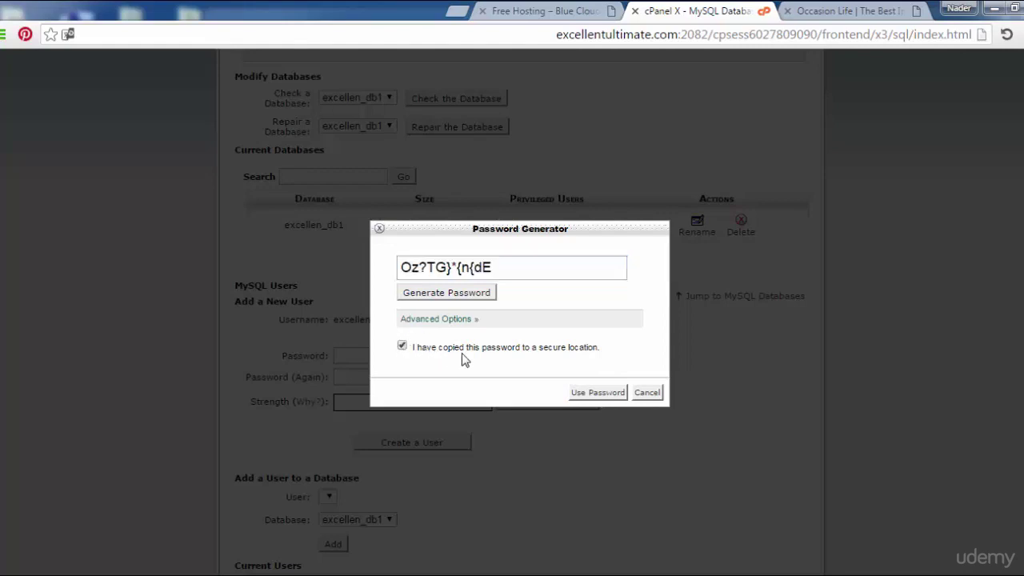
pyautogui.click(596, 393)
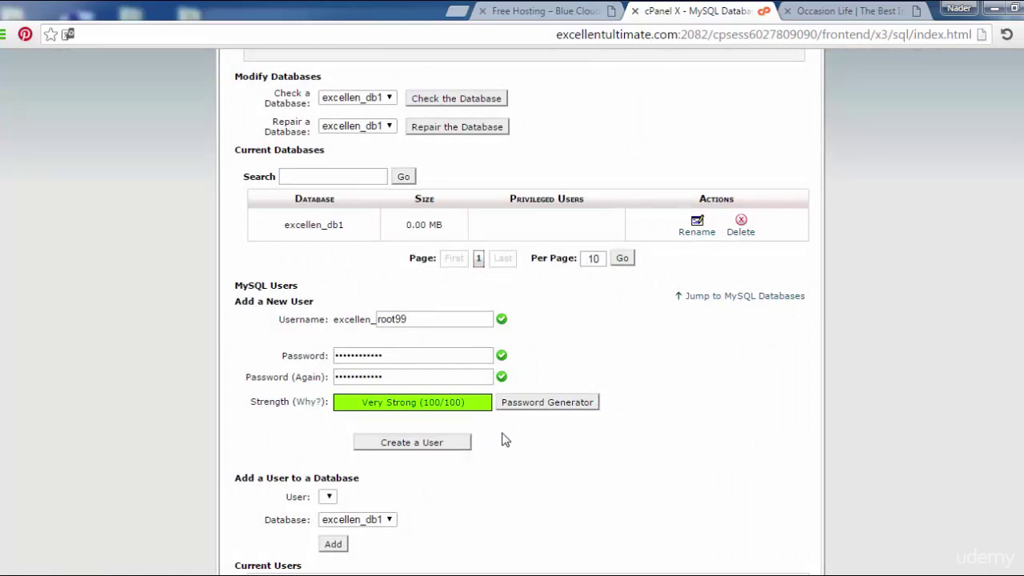
# Step: Add 'username:' and 'password:' lines to the note, pasting the generated password
pyautogui.click(498, 575)
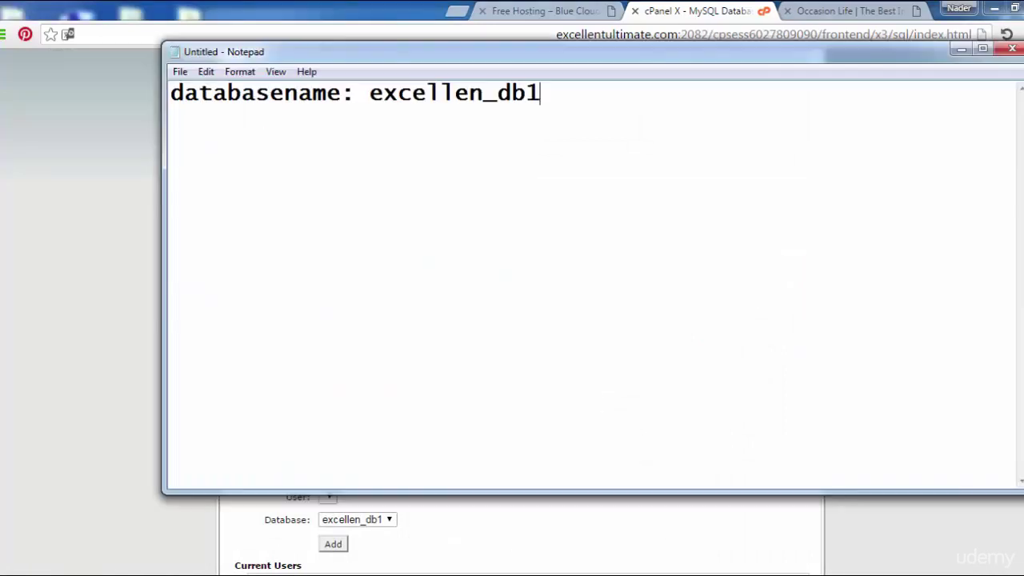
pyautogui.click(574, 102)
pyautogui.write('username:')
pyautogui.press('Return')
pyautogui.write('pass:')
pyautogui.press('BackSpace')
pyautogui.write('word')
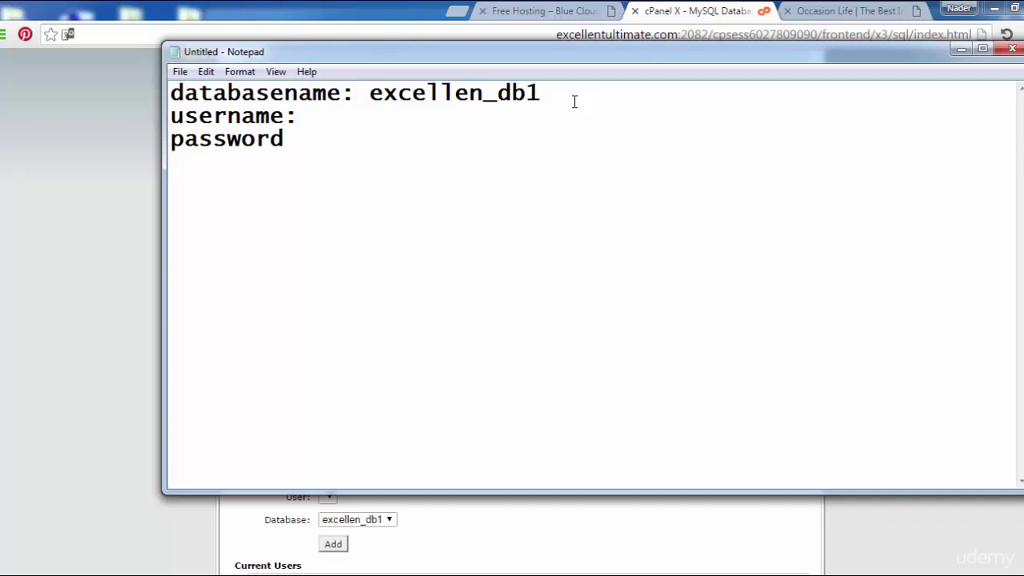
pyautogui.write(':')
pyautogui.hotkey('ctrl', 'v')
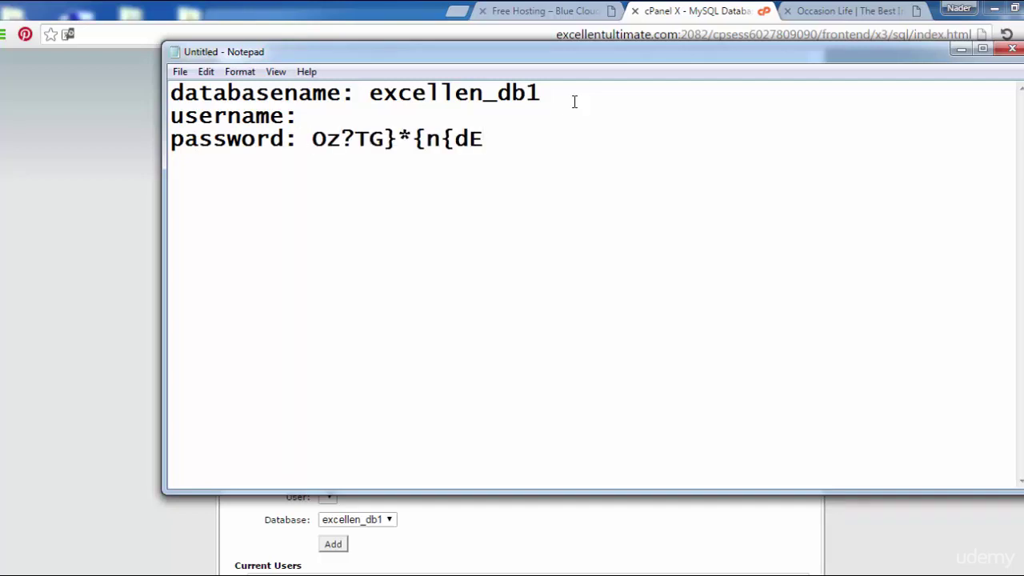
# Step: Create the MySQL user excellen_root99 and select its name in the confirmation message
pyautogui.click(961, 50)
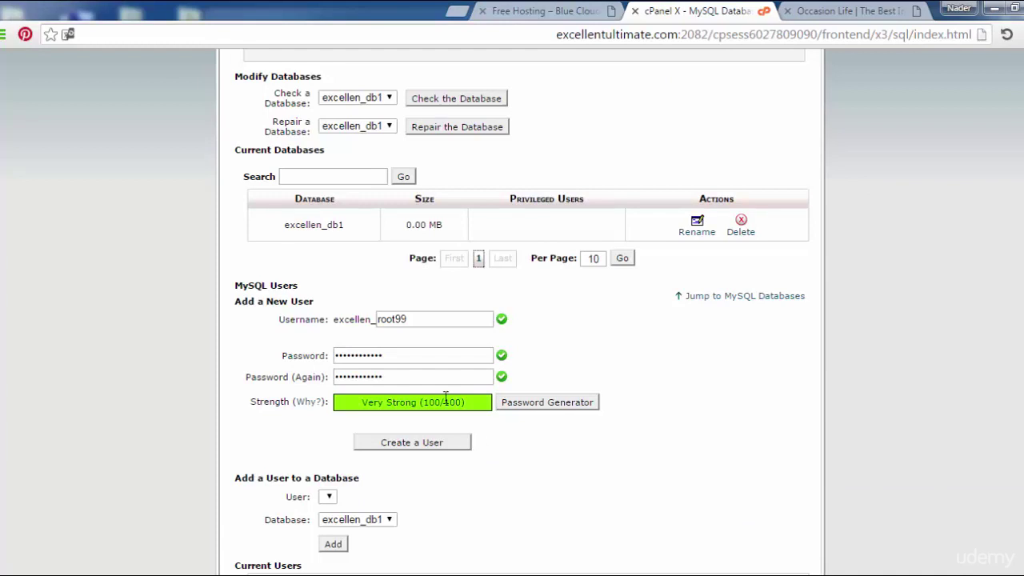
pyautogui.click(421, 447)
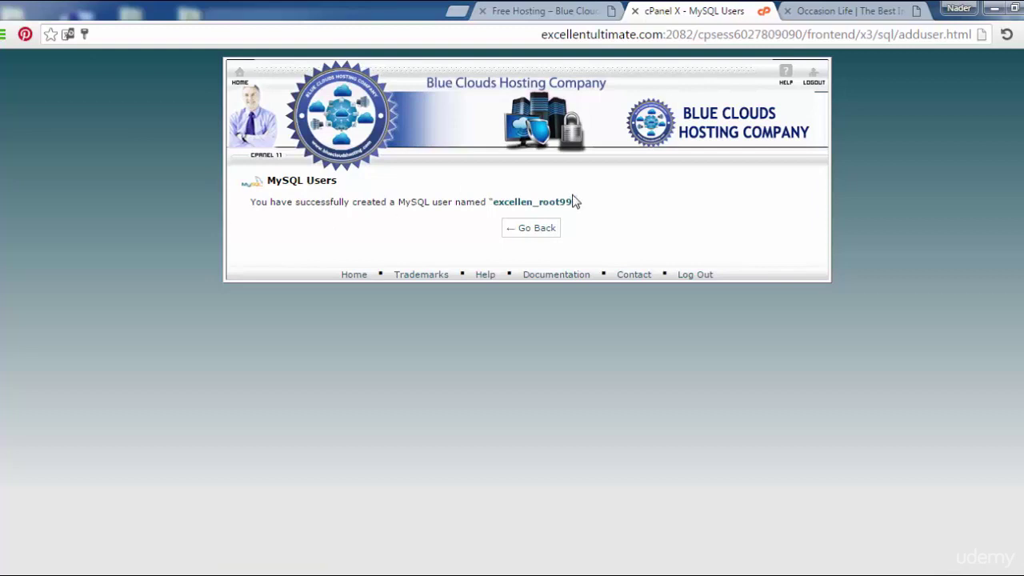
pyautogui.moveTo(574, 201); pyautogui.dragTo(496, 203)
pyautogui.hotkey('ctrl', 'c')
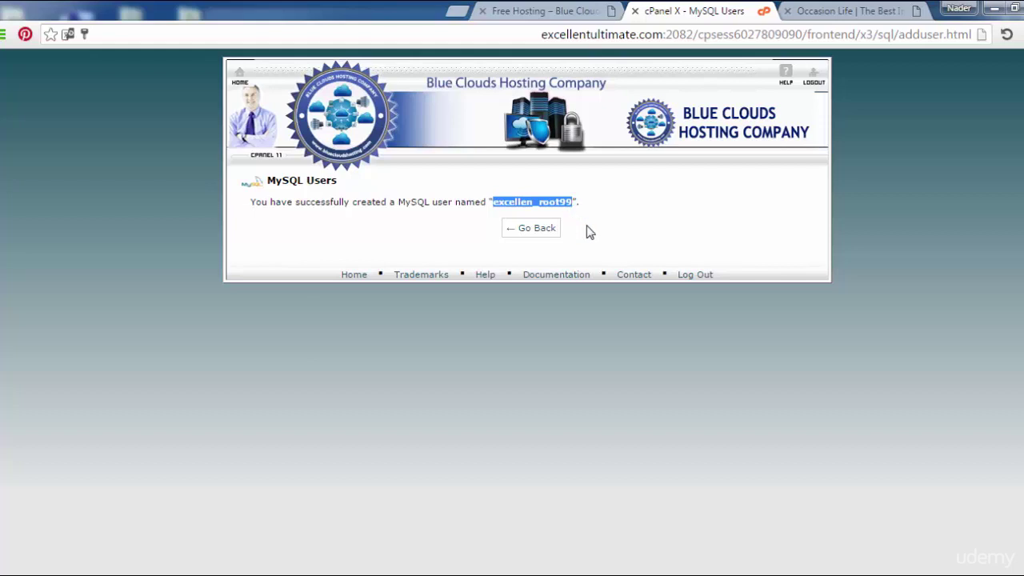
# Step: Paste excellen_root99 after 'username:' in Notepad, then go back to MySQL Databases
pyautogui.click(489, 571)
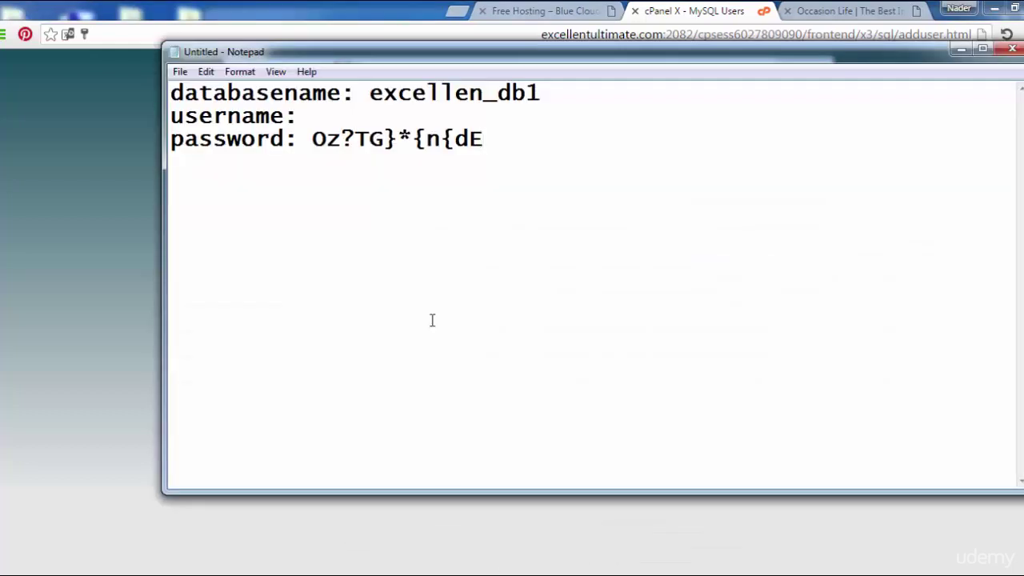
pyautogui.click(328, 113)
pyautogui.hotkey('ctrl', 'v')
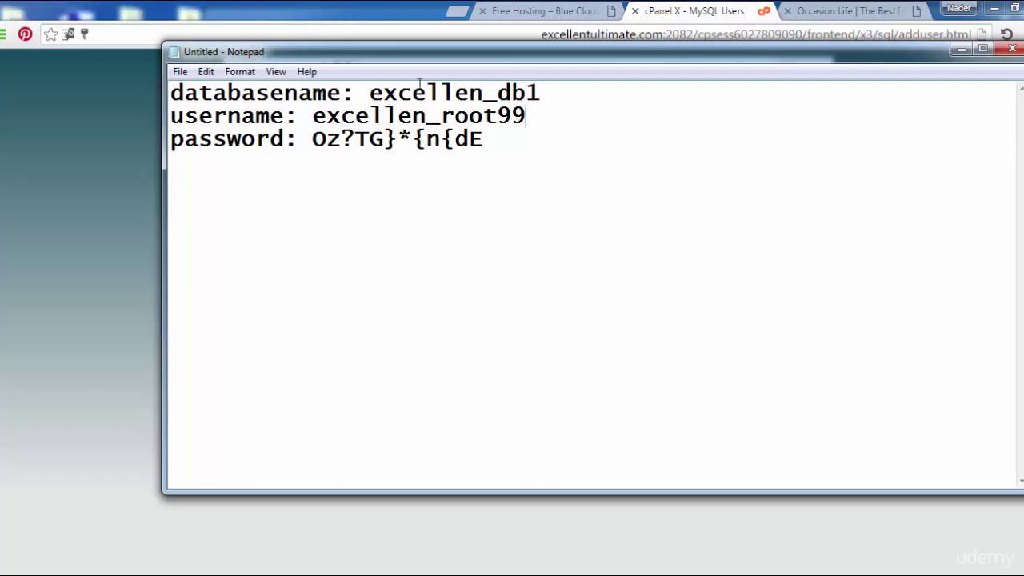
pyautogui.click(957, 56)
pyautogui.click(534, 232)
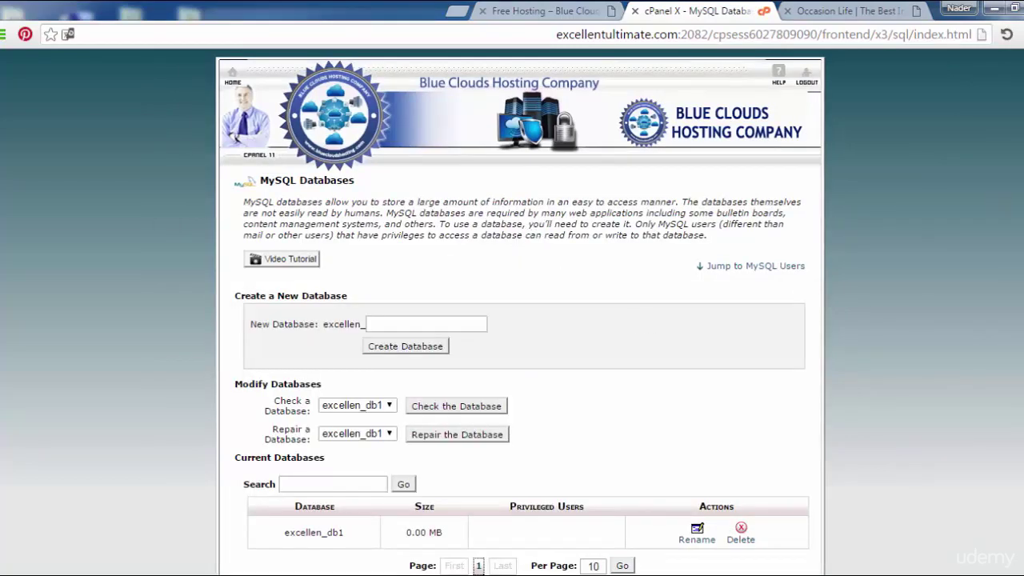
# Step: Add the user excellen_root99 to the excellen_db1 database
pyautogui.scroll(-5, 512, 312)
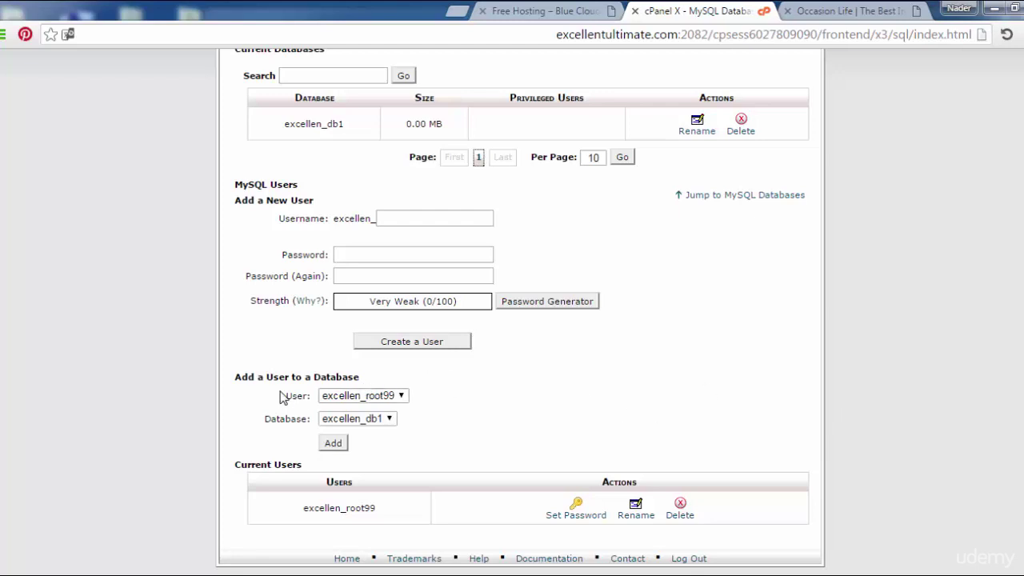
pyautogui.click(399, 396)
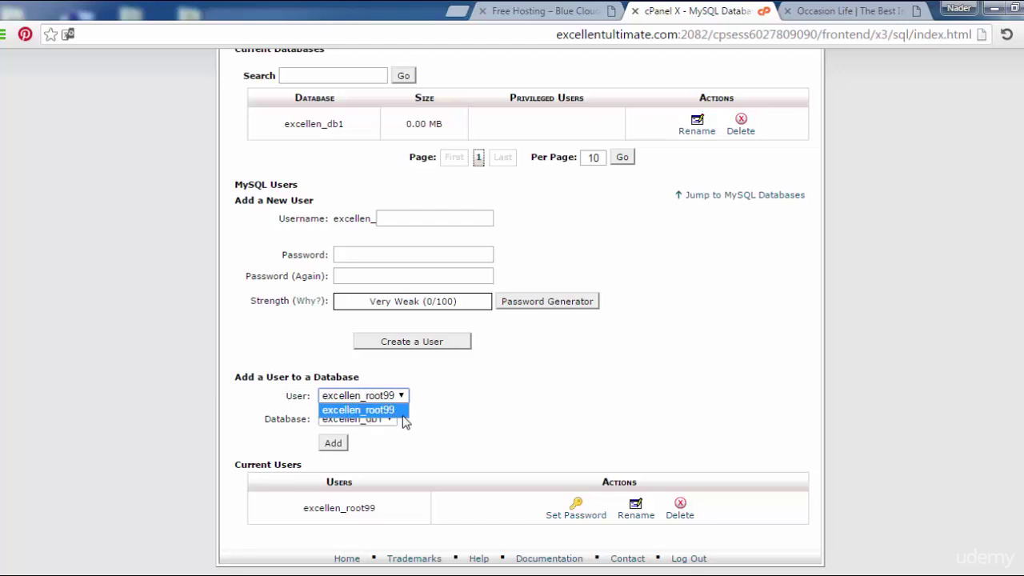
pyautogui.click(401, 413)
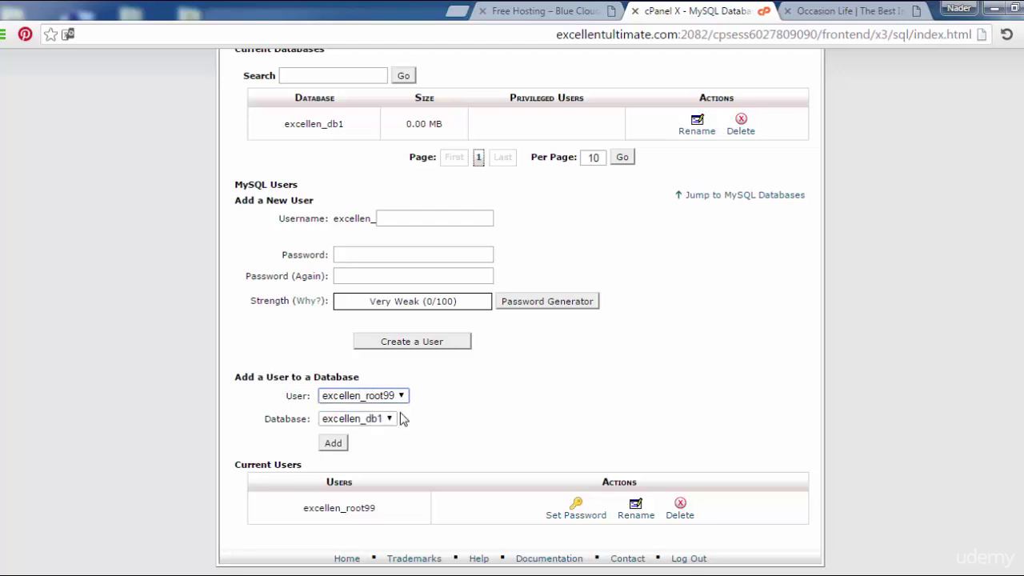
pyautogui.click(392, 419)
pyautogui.click(388, 435)
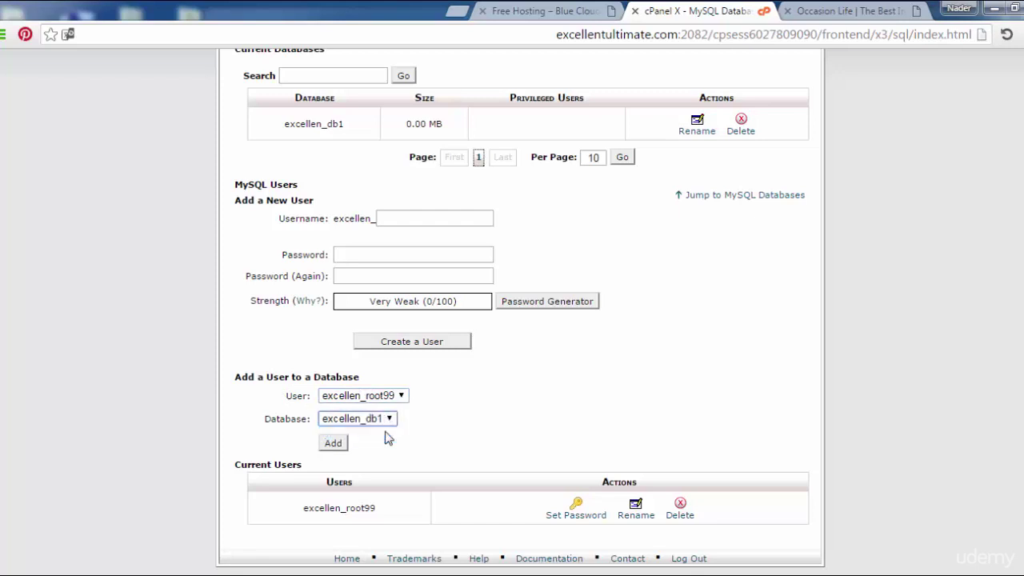
pyautogui.click(334, 443)
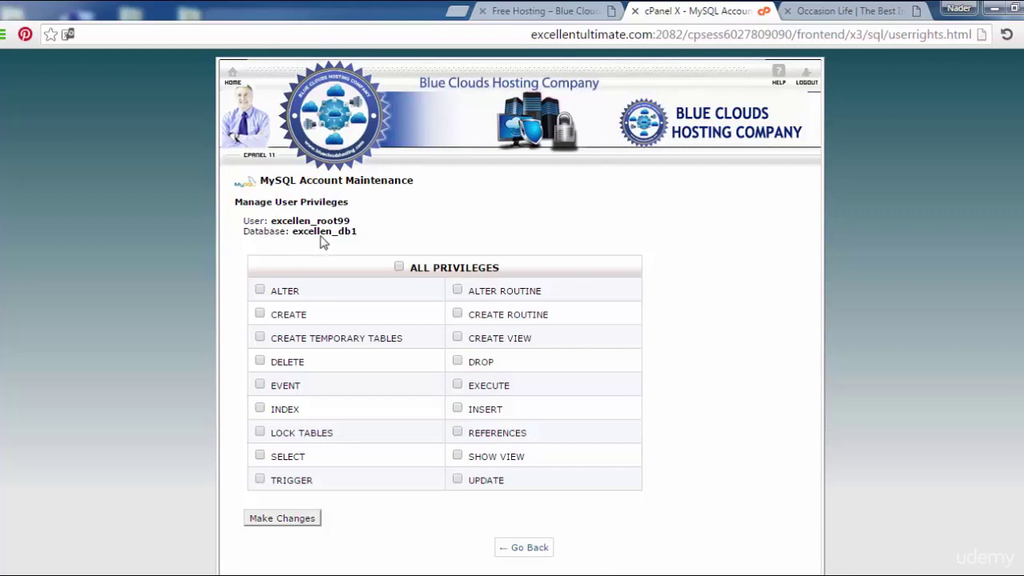
# Step: Check ALL PRIVILEGES for excellen_root99 on excellen_db1 and dismiss the Facebook notification pop-up
pyautogui.click(398, 268)
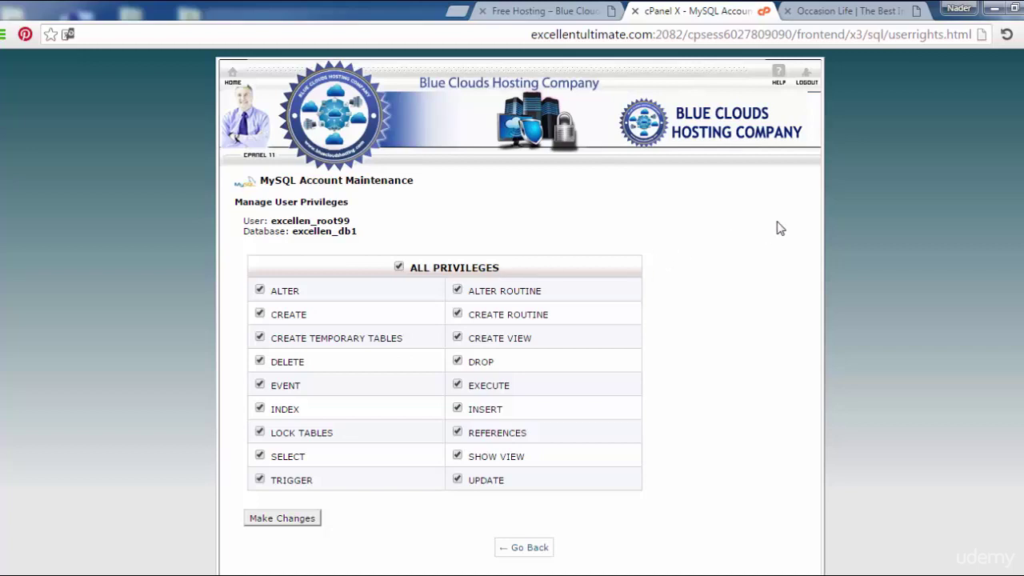
pyautogui.scroll(-1, 752, 289)
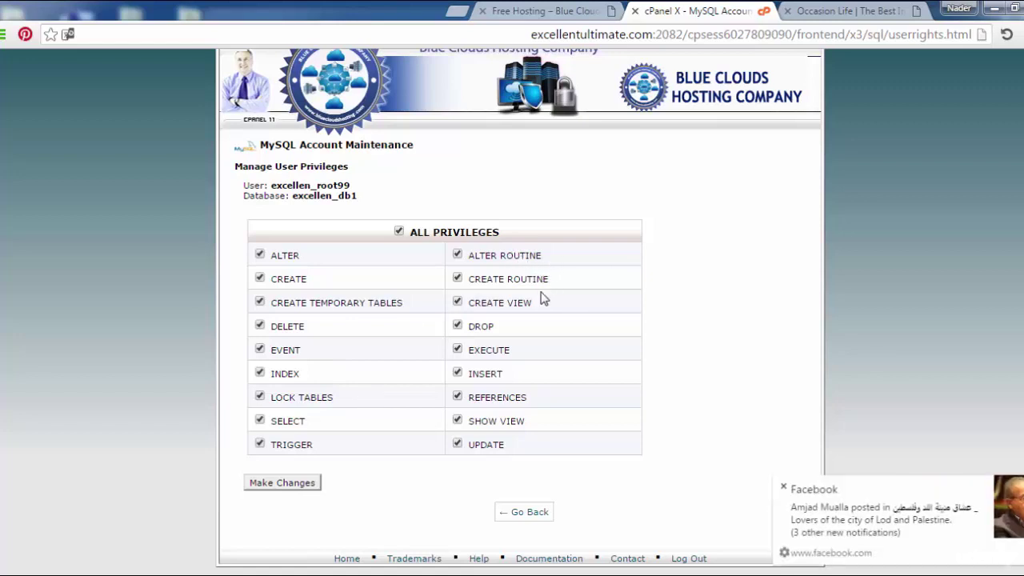
pyautogui.click(784, 487)
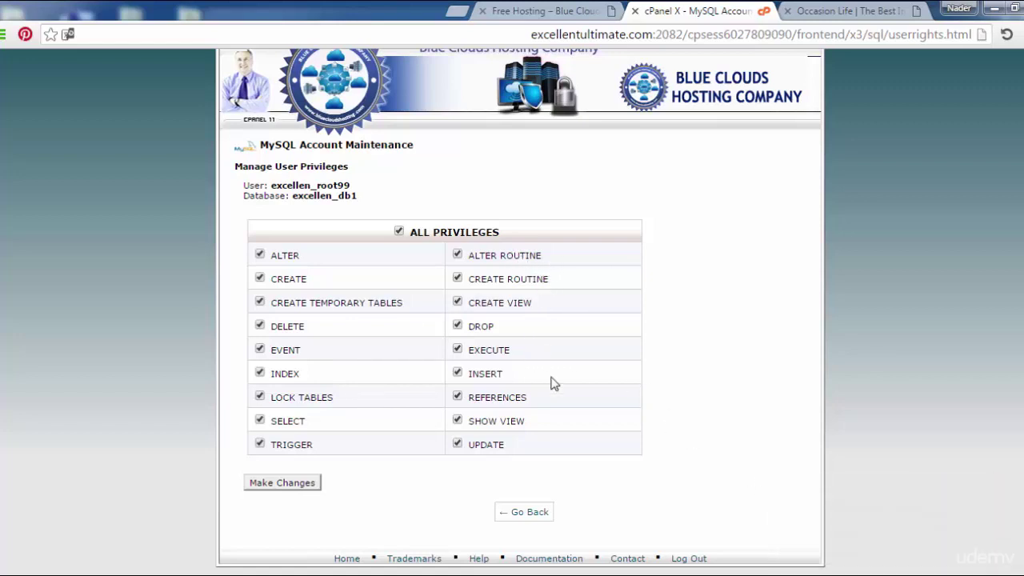
# Step: Save the all-privileges grant with Make Changes and close the success message
pyautogui.click(286, 488)
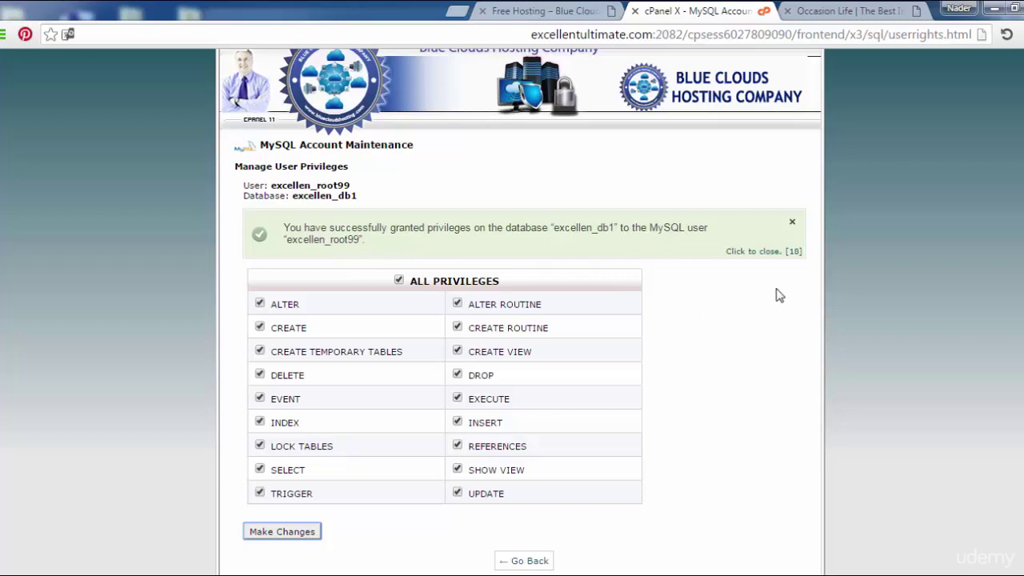
pyautogui.click(772, 253)
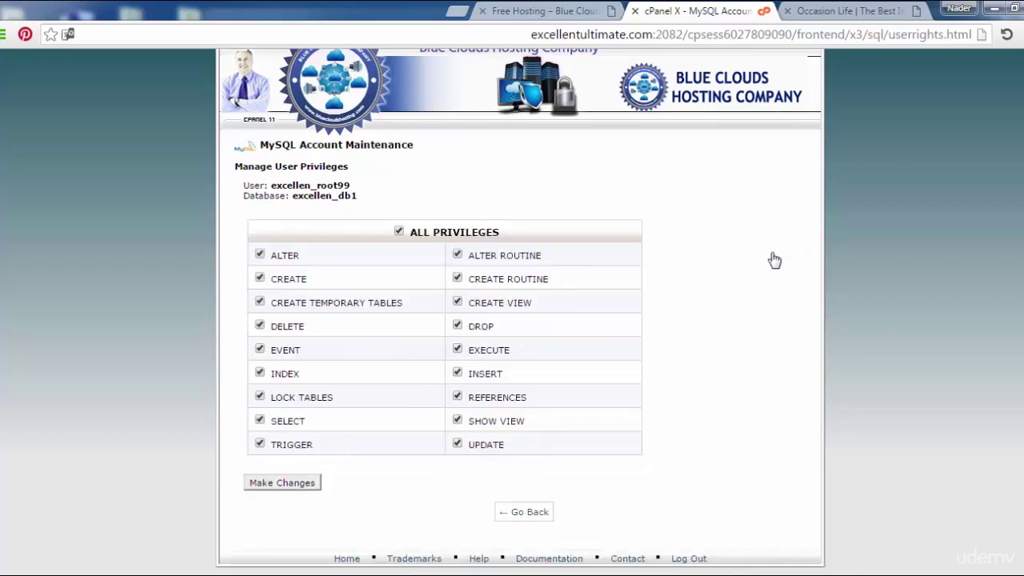
pyautogui.click(532, 520)
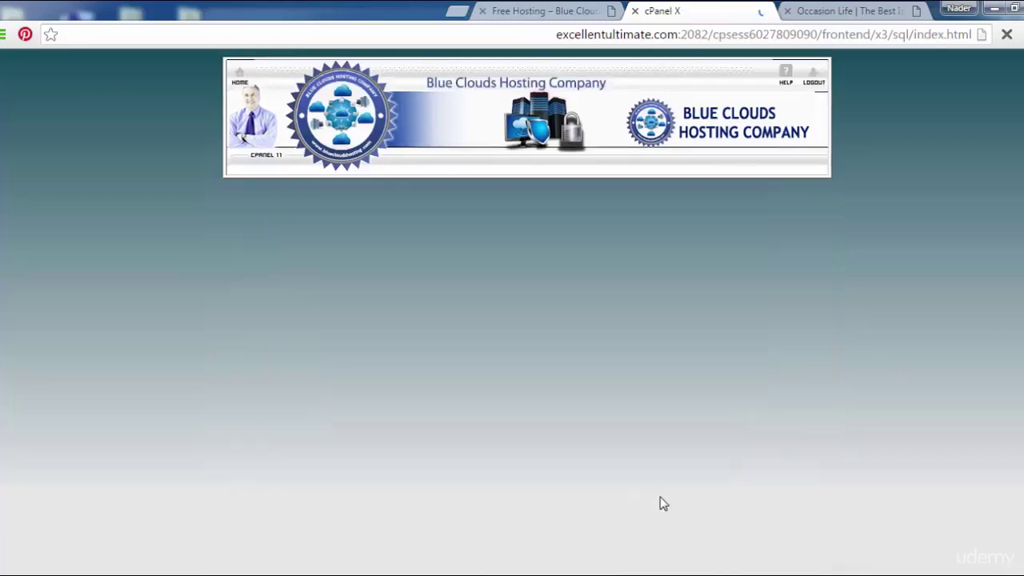
pyautogui.scroll(-4, 520, 320)
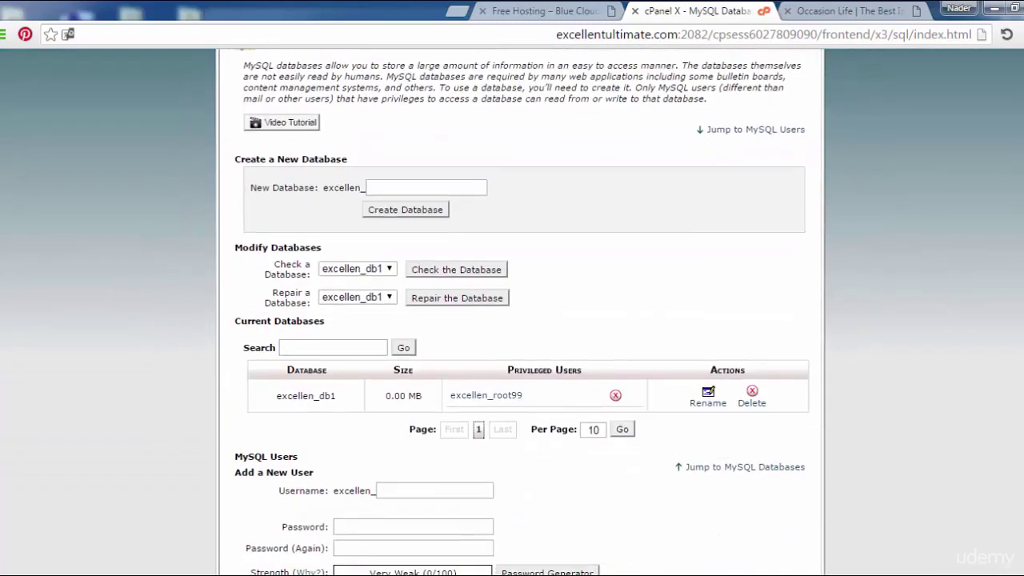
pyautogui.scroll(-1, 520, 320)
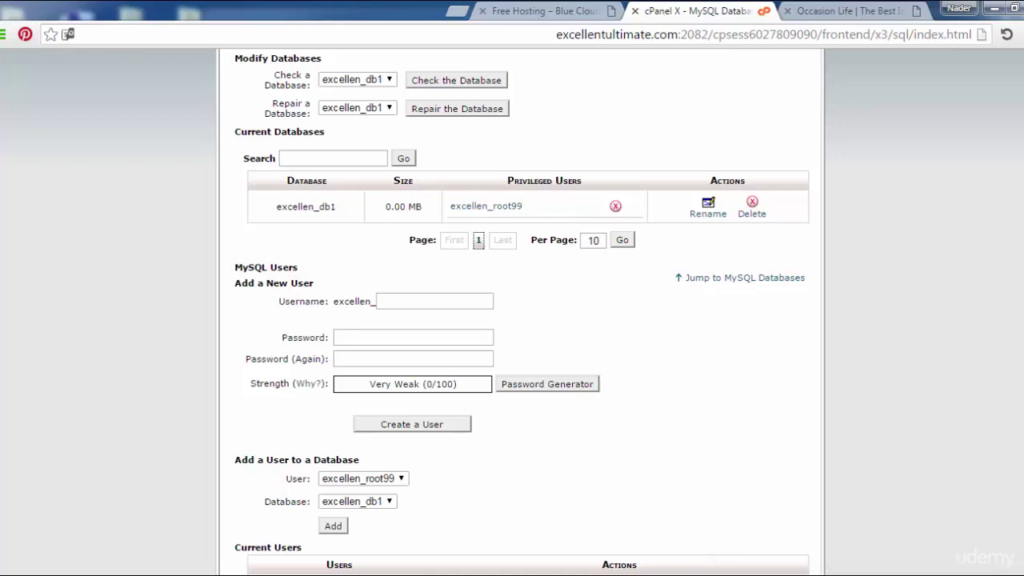
pyautogui.scroll(-2, 521, 312)
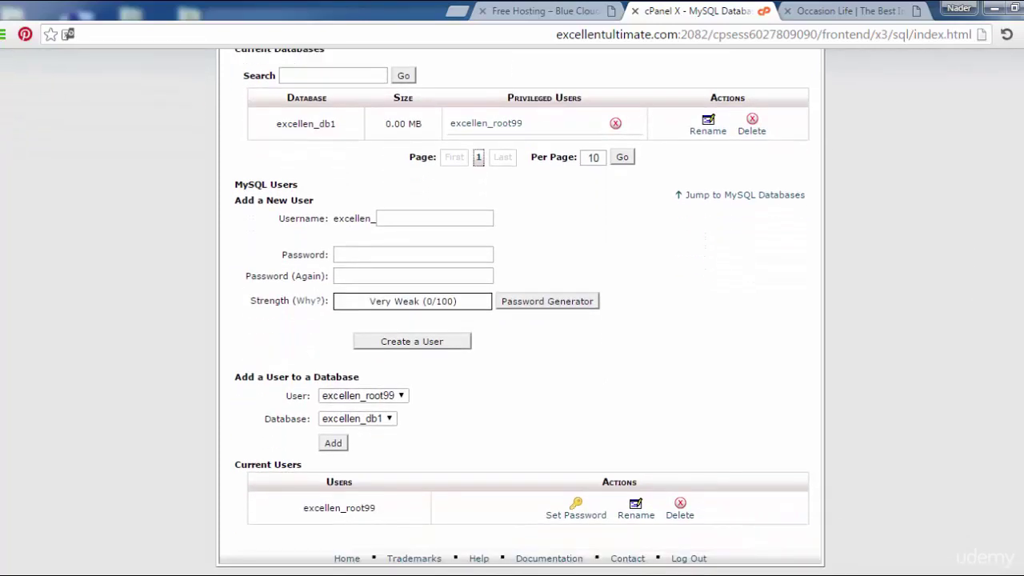
pyautogui.scroll(4, 520, 312)
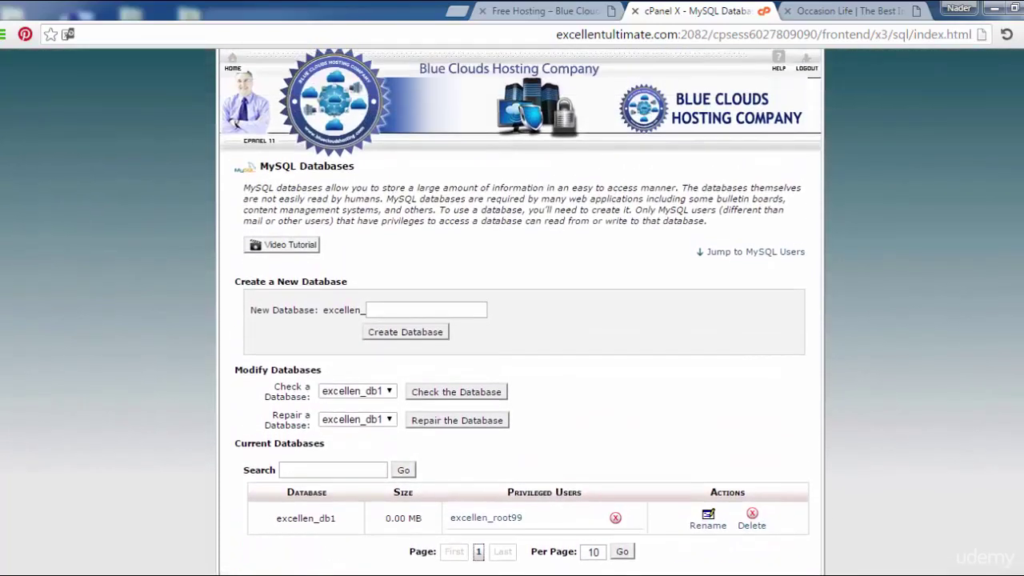
pyautogui.scroll(1, 520, 312)
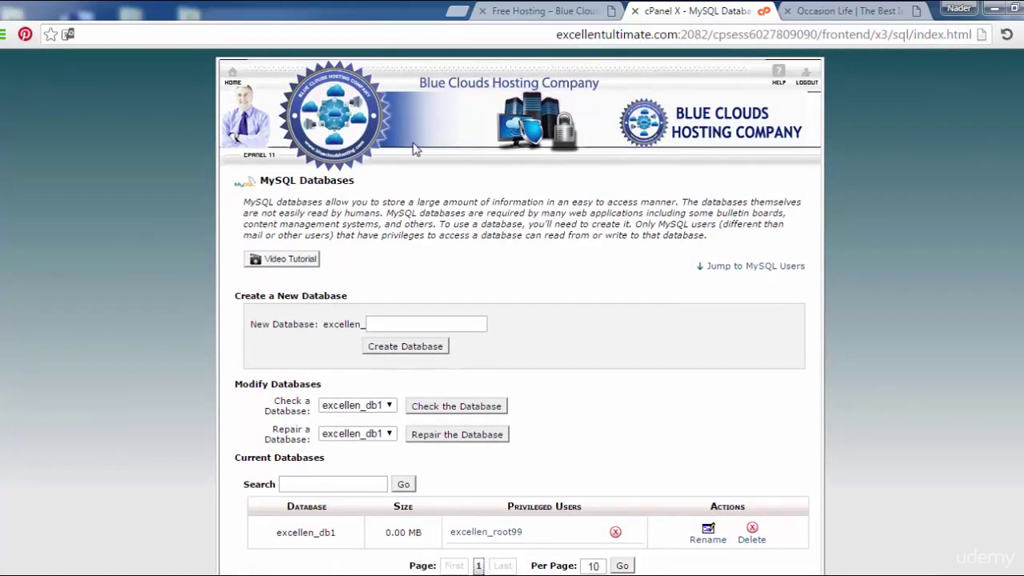
# Step: Go back to the cPanel home dashboard and look through it, ending at the top
pyautogui.click(236, 86)
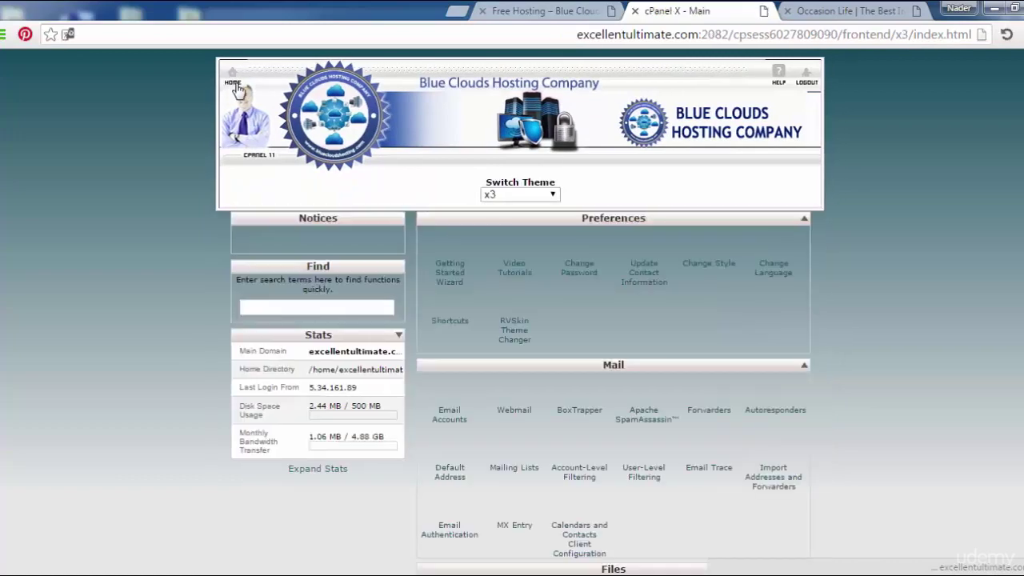
pyautogui.scroll(-3, 661, 464)
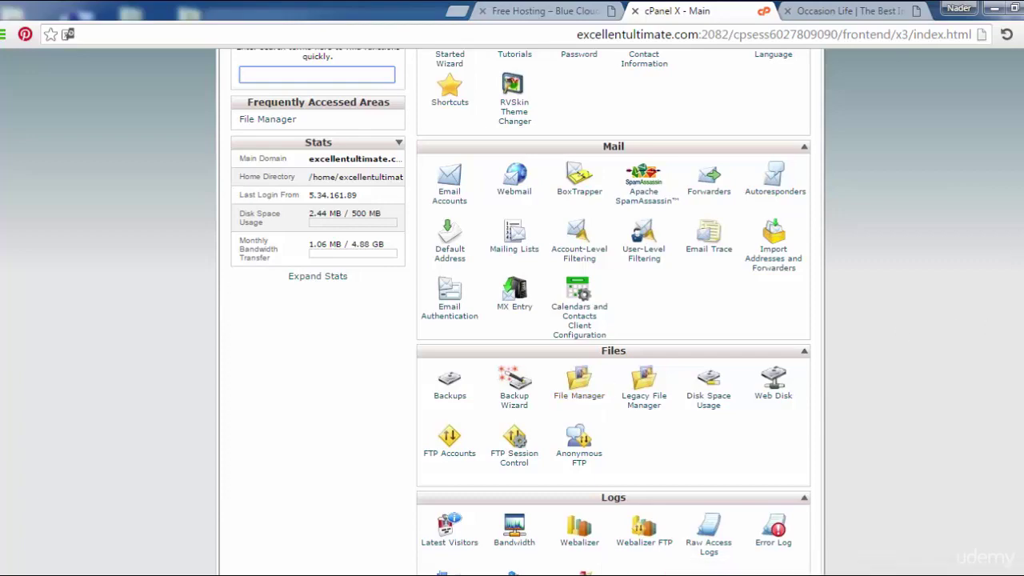
pyautogui.scroll(3, 520, 312)
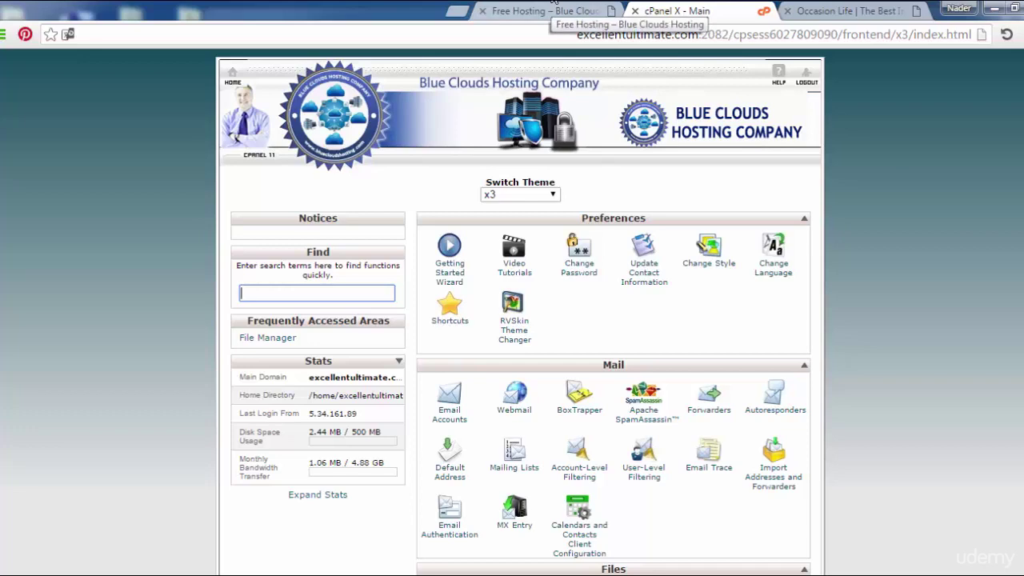
pyautogui.click(552, 6)
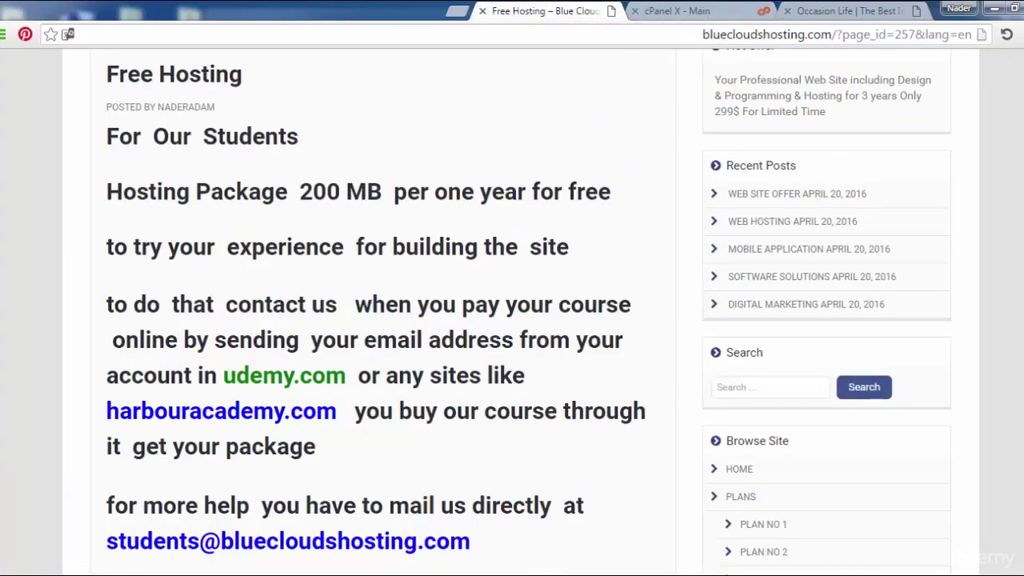
pyautogui.scroll(3, 512, 312)
pyautogui.scroll(-3, 512, 312)
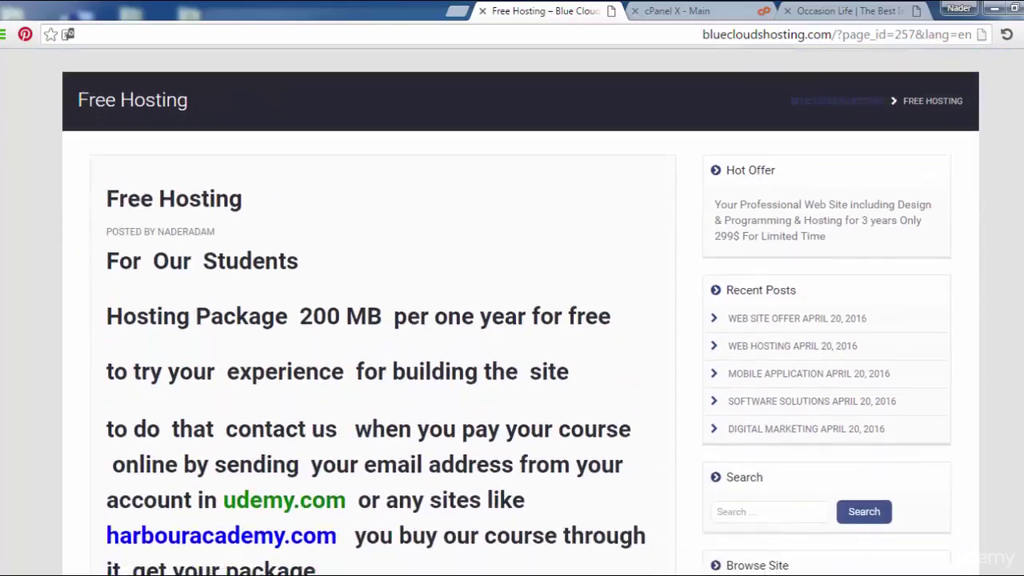
pyautogui.scroll(-2, 513, 312)
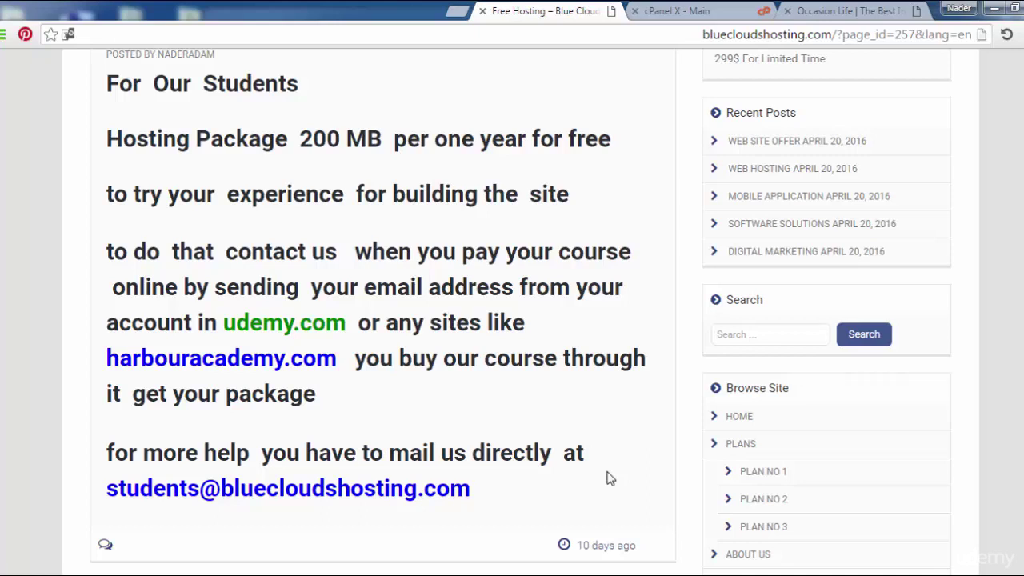
pyautogui.scroll(1, 520, 312)
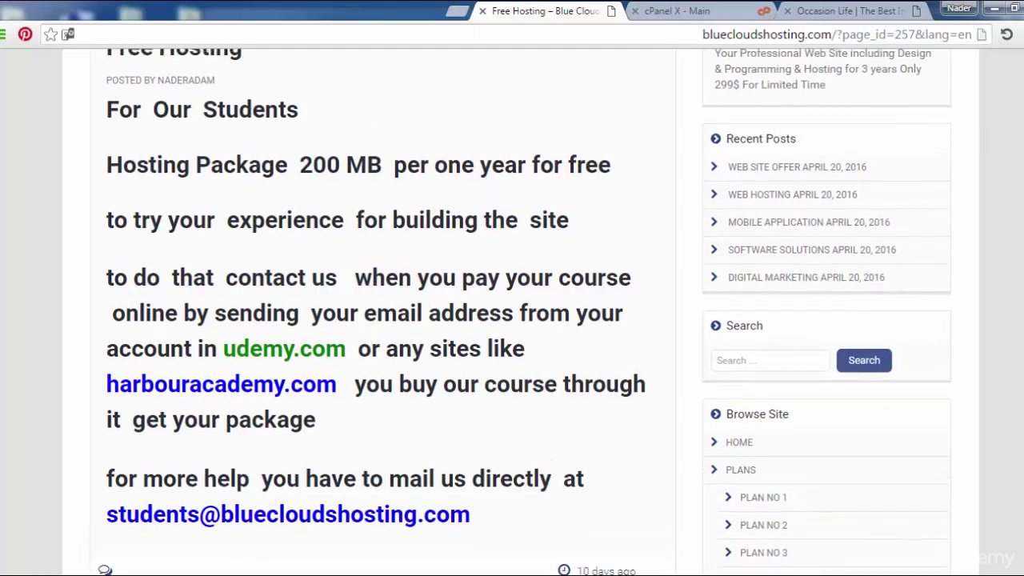
pyautogui.scroll(-1, 520, 312)
pyautogui.scroll(2, 520, 312)
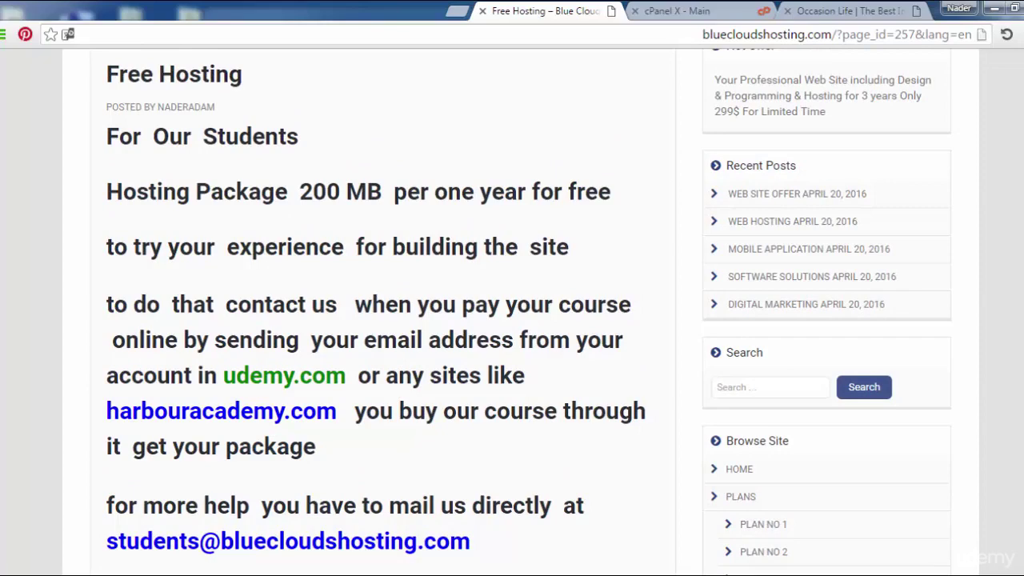
pyautogui.scroll(1, 520, 313)
pyautogui.scroll(-1, 520, 312)
pyautogui.scroll(3, 520, 313)
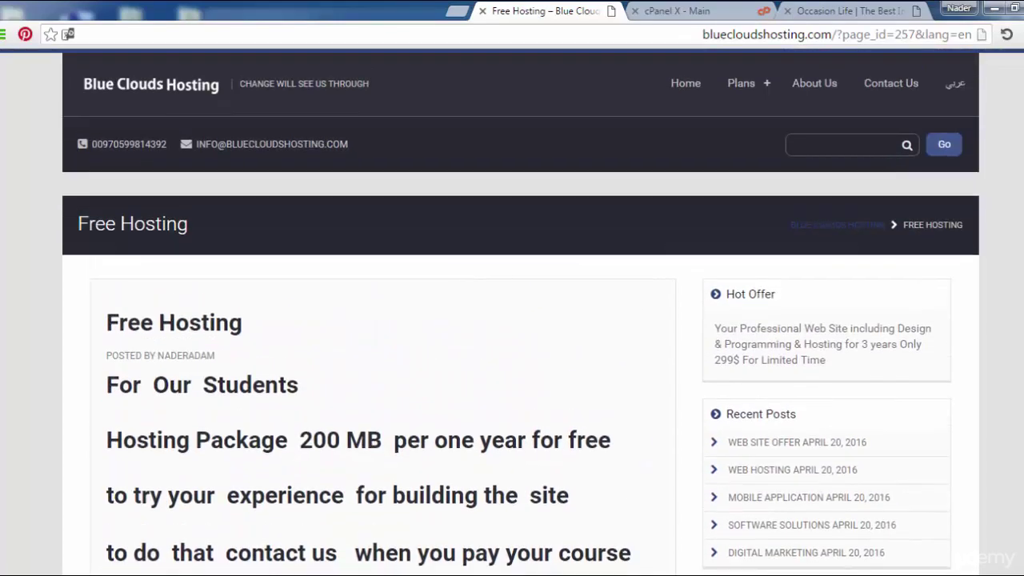
pyautogui.scroll(-4, 520, 312)
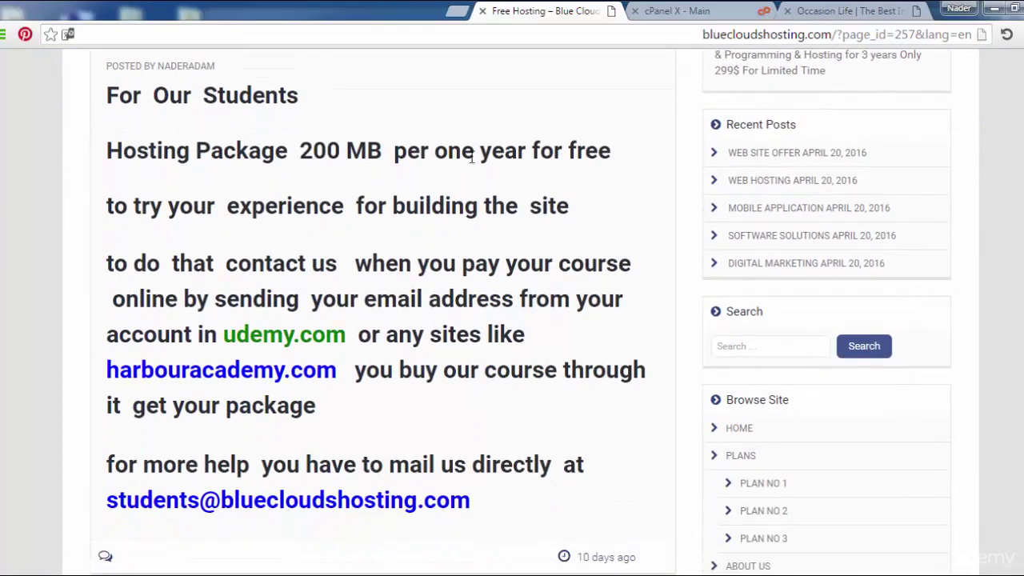
pyautogui.click(693, 8)
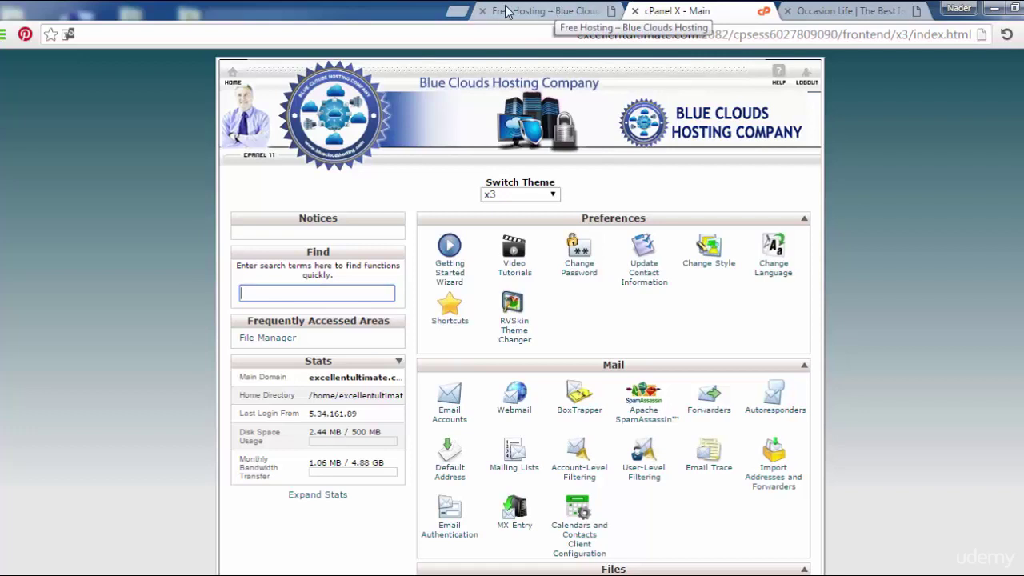
# Step: Open wordpress.org in a new tab placed after the Free Hosting page
pyautogui.click(457, 11)
pyautogui.moveTo(428, 9); pyautogui.dragTo(582, 13)
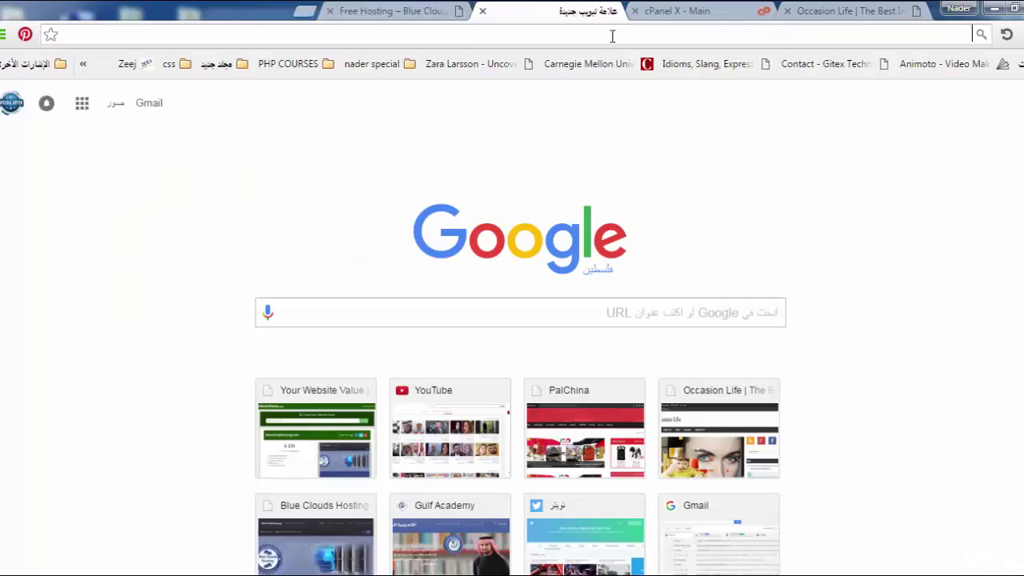
pyautogui.write('wordpress.org')
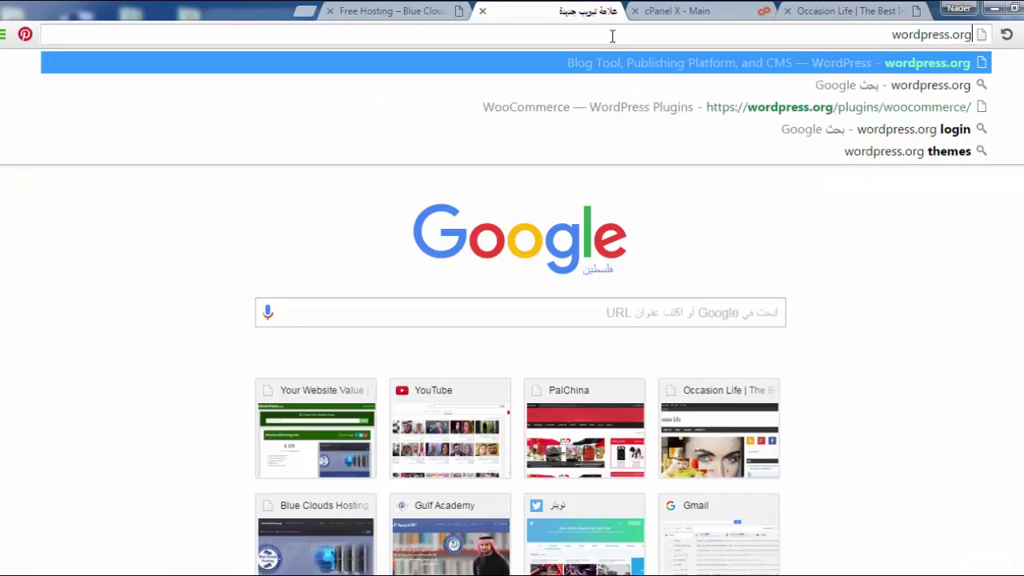
pyautogui.press('Return')
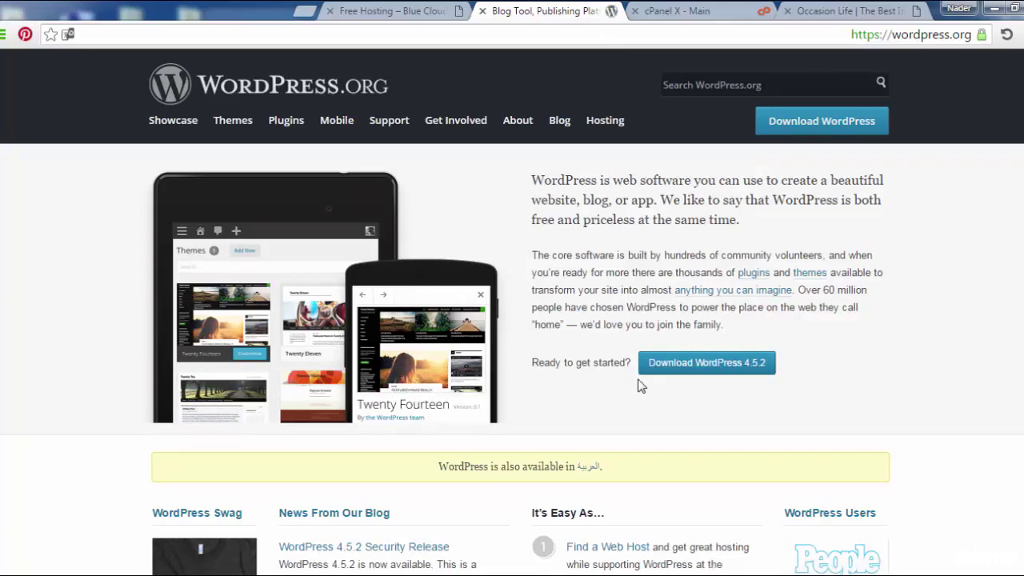
# Step: Go to the Download WordPress page and start downloading WordPress 4.5.2
pyautogui.click(735, 367)
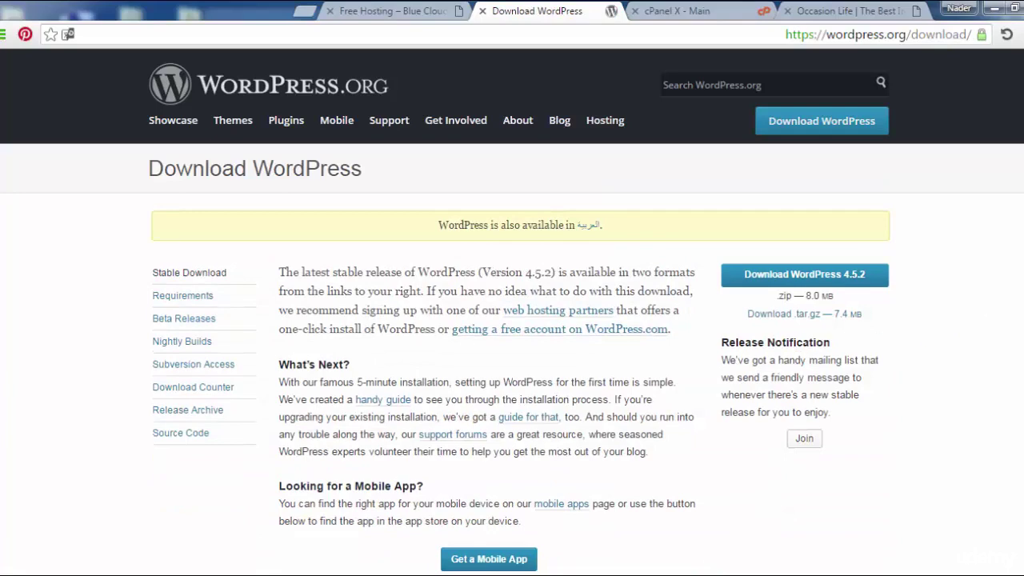
pyautogui.scroll(-1, 512, 312)
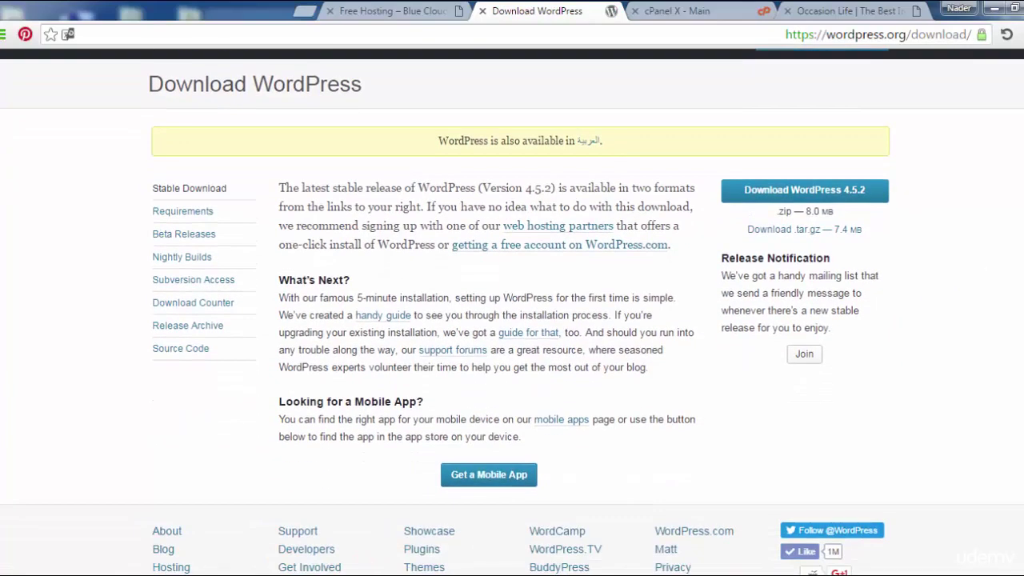
pyautogui.scroll(-1, 512, 312)
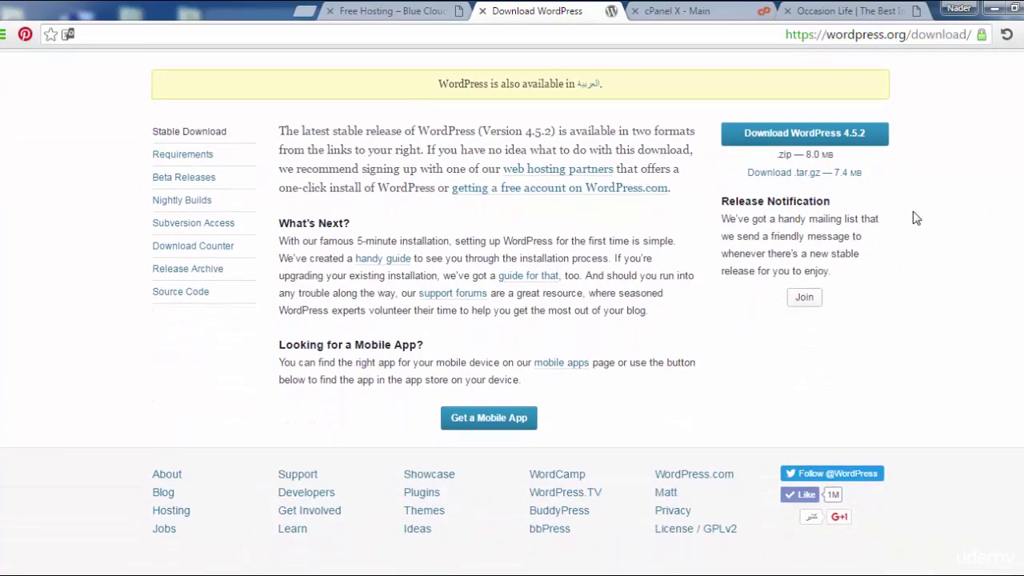
pyautogui.scroll(2, 948, 208)
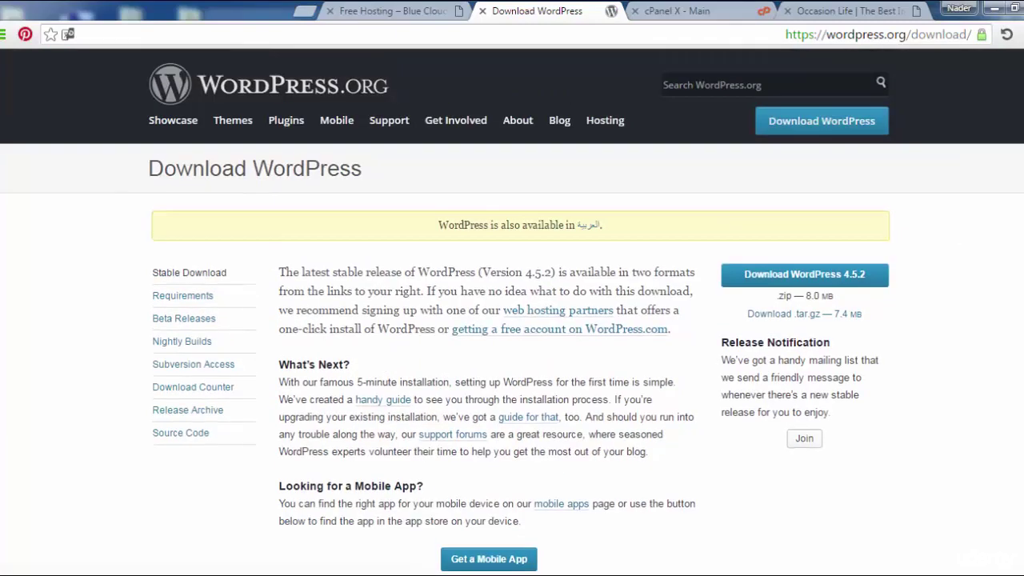
pyautogui.click(818, 279)
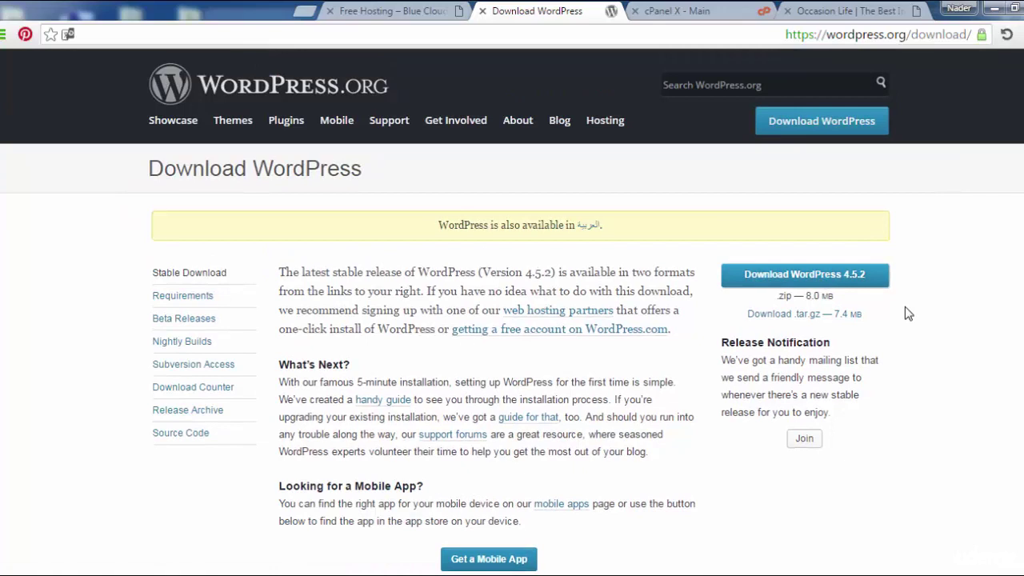